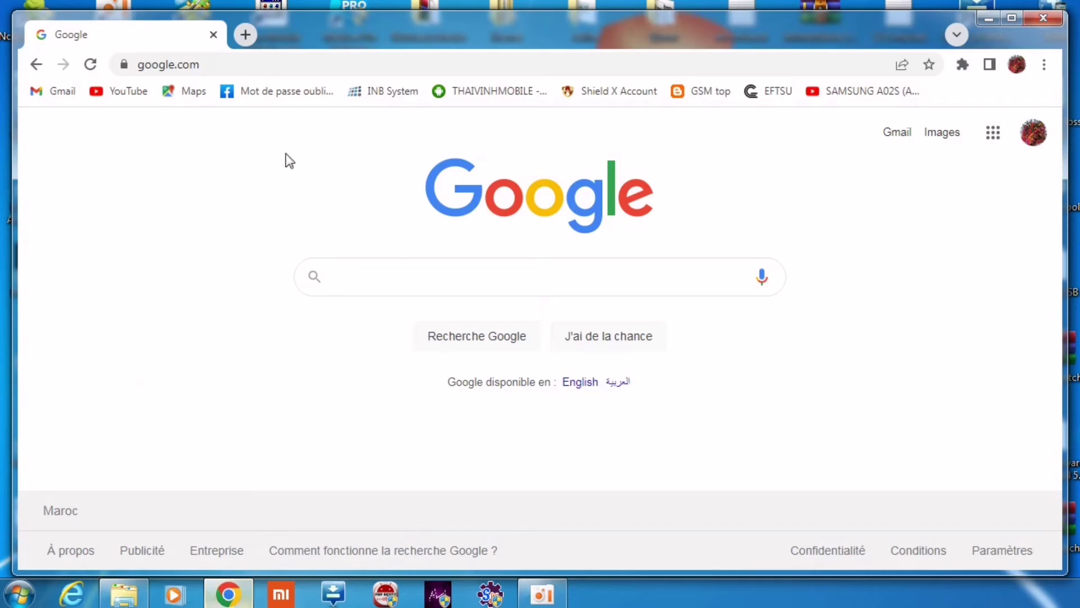
Step: Search Google for "setool" and open the SETool2 support page from the results
{"action": "left_click", "coordinate": [405, 278]}
{"action": "type", "text": "se"}
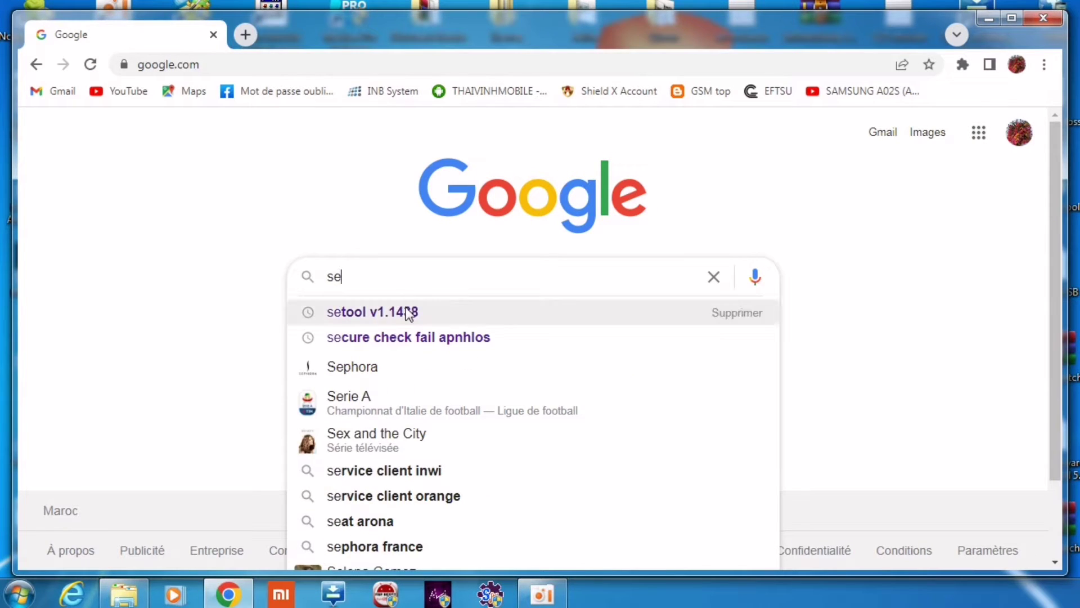
{"action": "type", "text": "e"}
{"action": "key", "text": "BackSpace"}
{"action": "type", "text": "tool"}
{"action": "key", "text": "Return"}
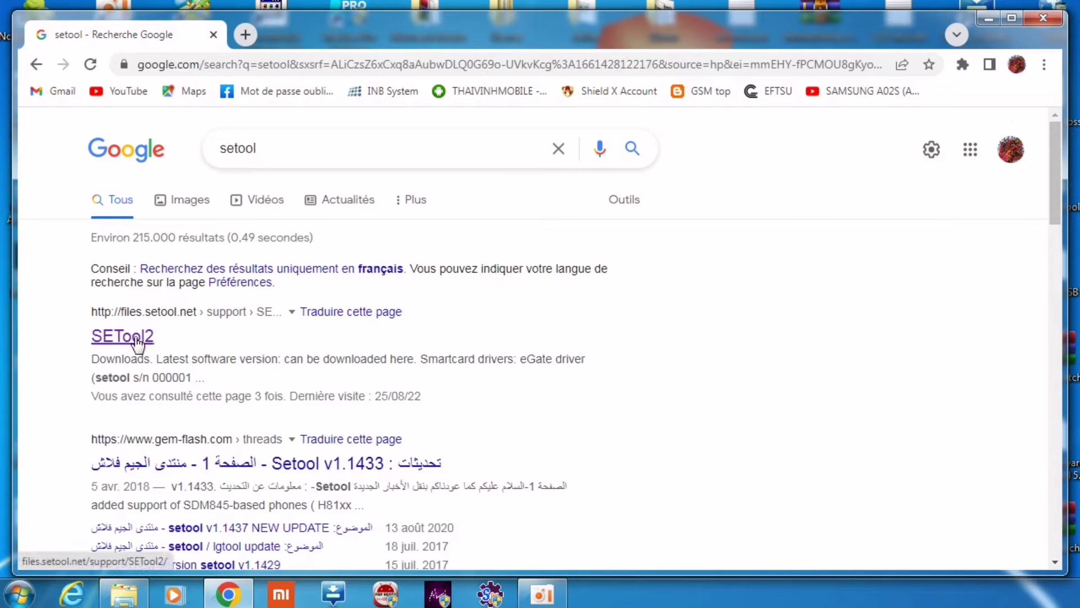
{"action": "left_click", "coordinate": [136, 337]}
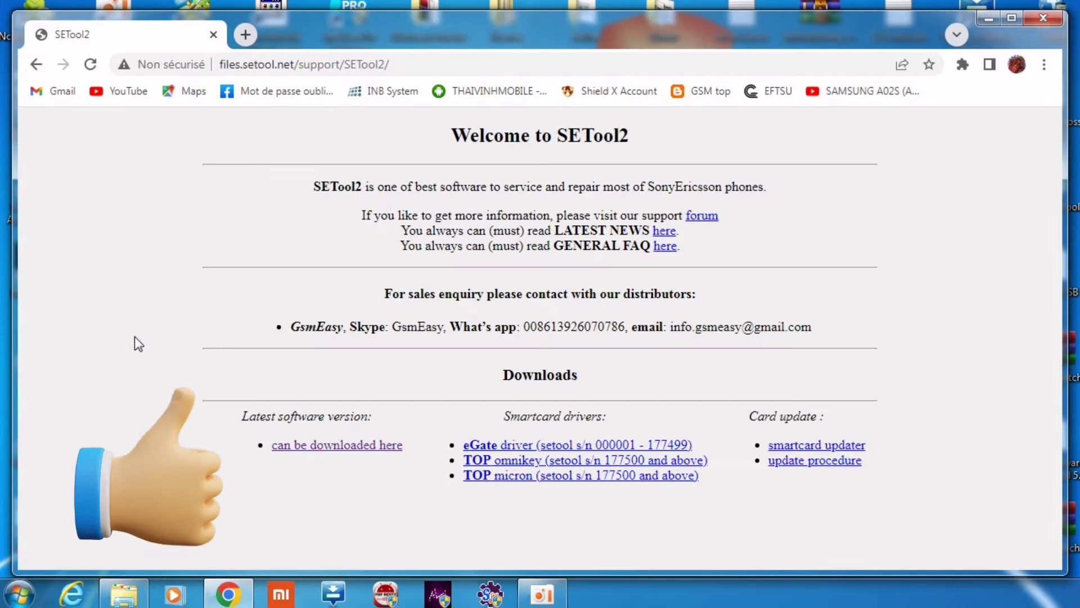
Step: Go to the latest software version thread and open the v1.1438 post's download link in a new tab
{"action": "left_click", "coordinate": [364, 450]}
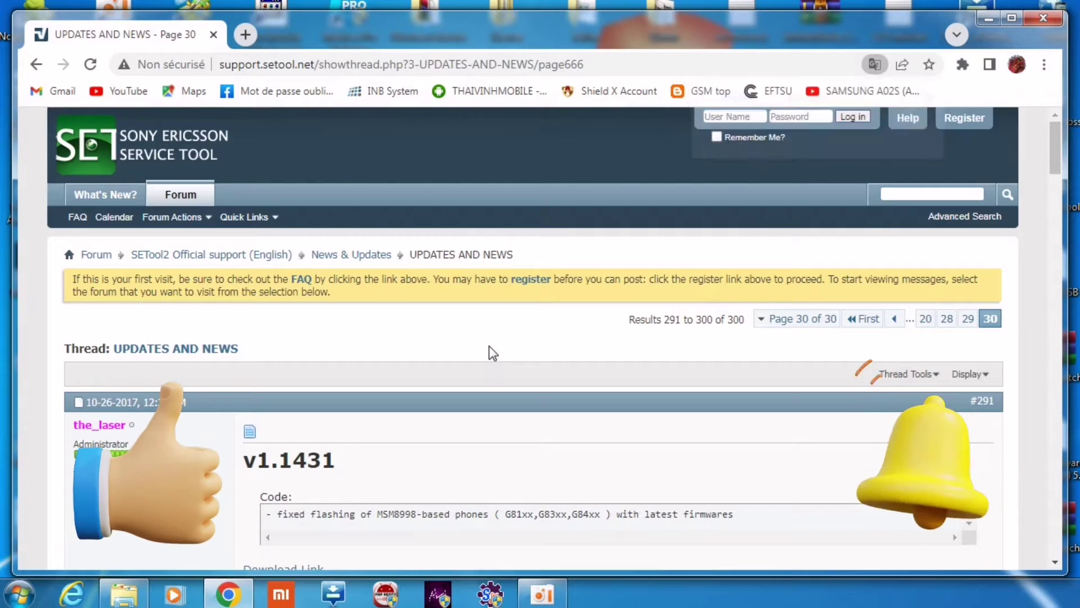
{"action": "scroll", "coordinate": [488, 345], "scroll_direction": "down", "scroll_amount": 12}
{"action": "scroll", "coordinate": [489, 348], "scroll_direction": "down", "scroll_amount": 20}
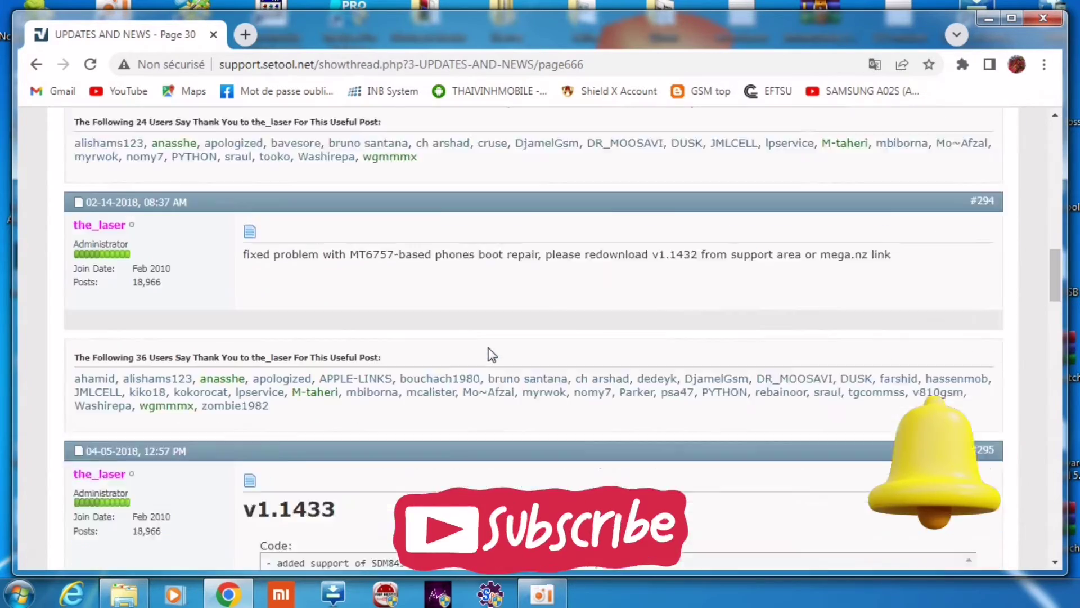
{"action": "scroll", "coordinate": [489, 352], "scroll_direction": "down", "scroll_amount": 14}
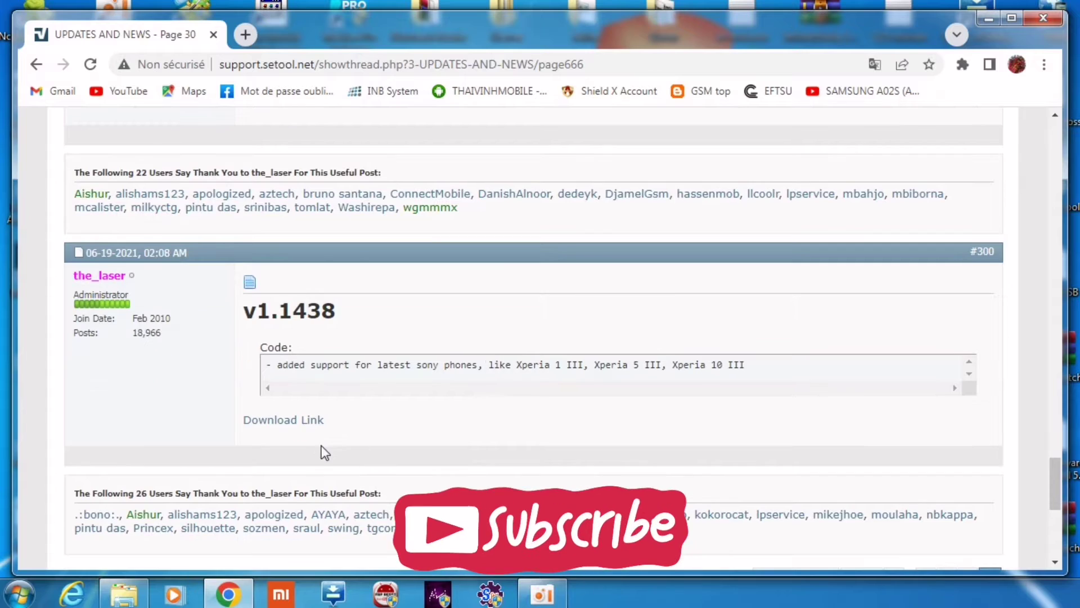
{"action": "right_click", "coordinate": [283, 419]}
{"action": "left_click", "coordinate": [359, 265]}
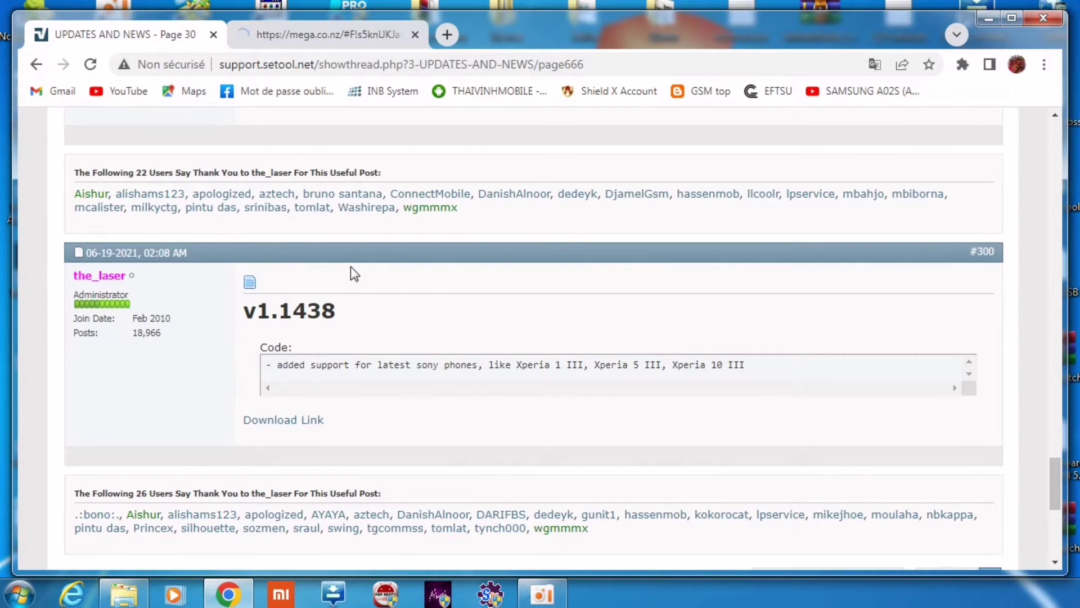
Step: Download the entire setool2 folder from MEGA as a ZIP and close the archive window that opens
{"action": "left_click", "coordinate": [316, 40]}
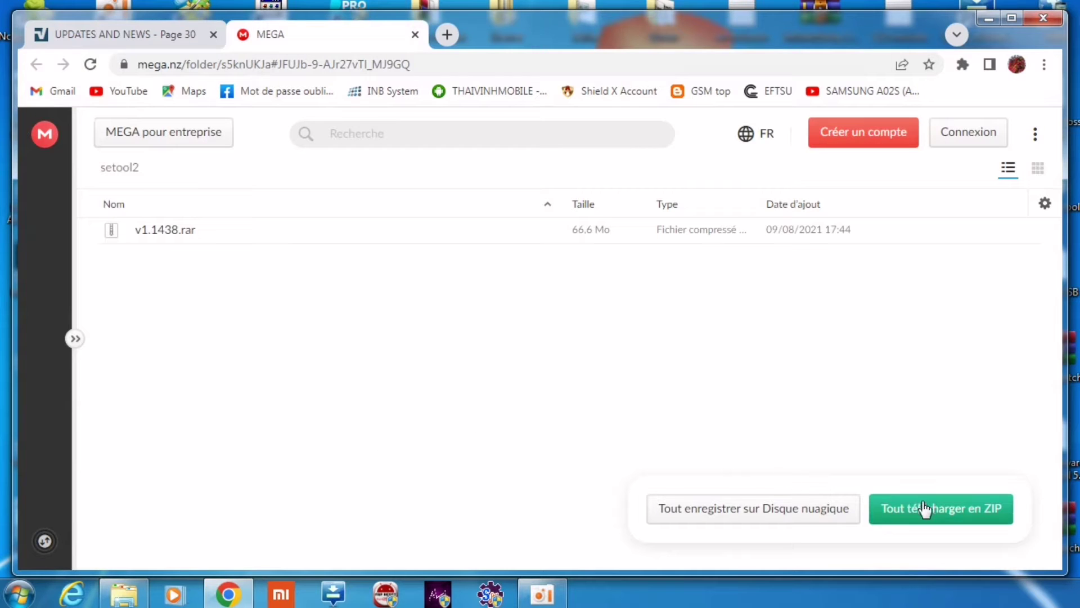
{"action": "left_click", "coordinate": [939, 512]}
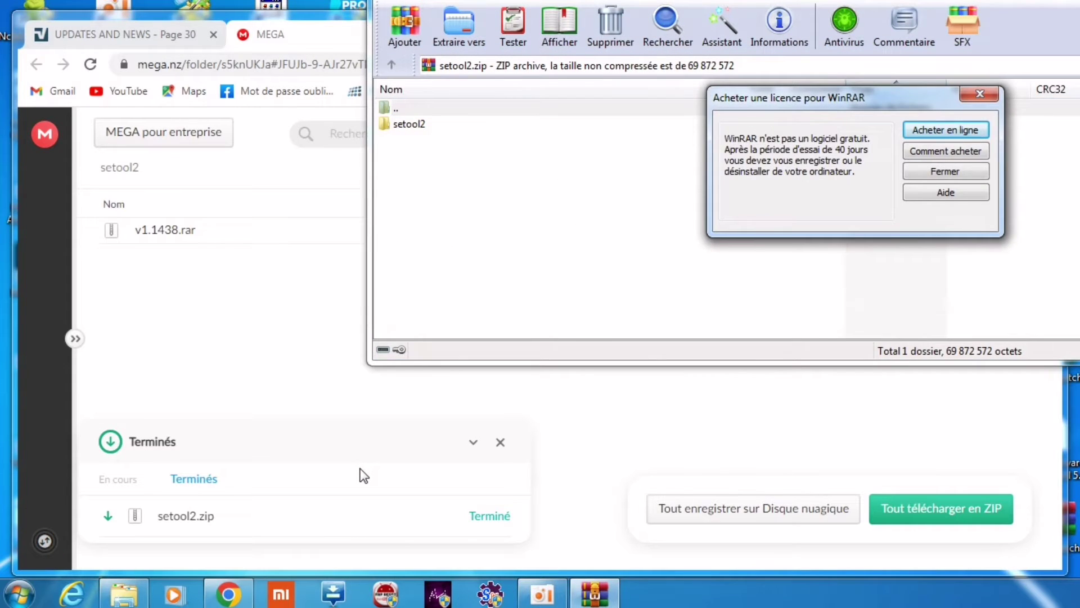
{"action": "left_click", "coordinate": [944, 172]}
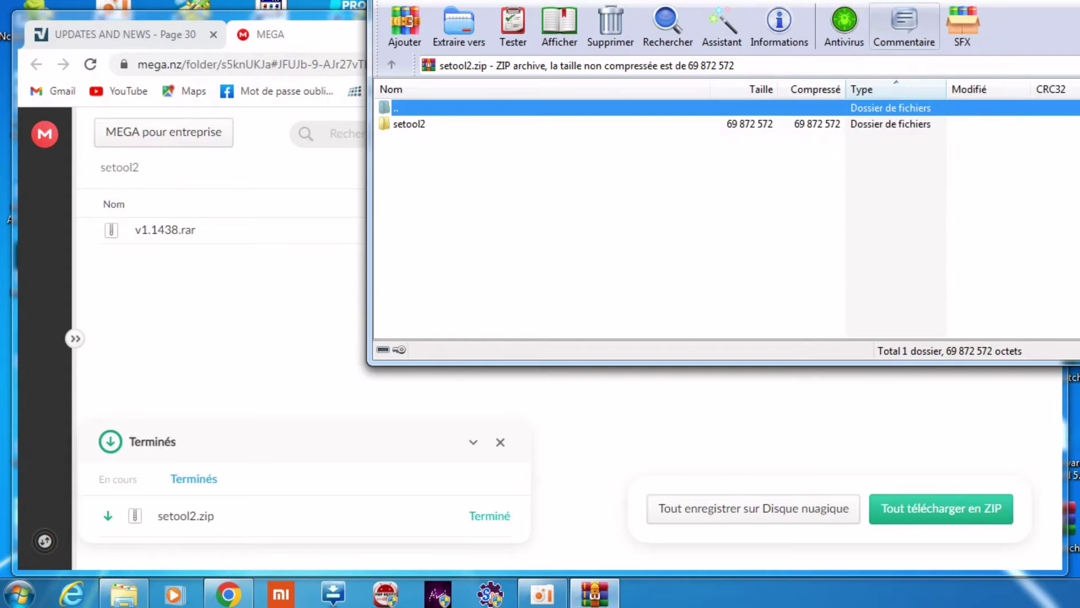
{"action": "left_click_drag", "start_coordinate": [907, 1], "coordinate": [612, 95]}
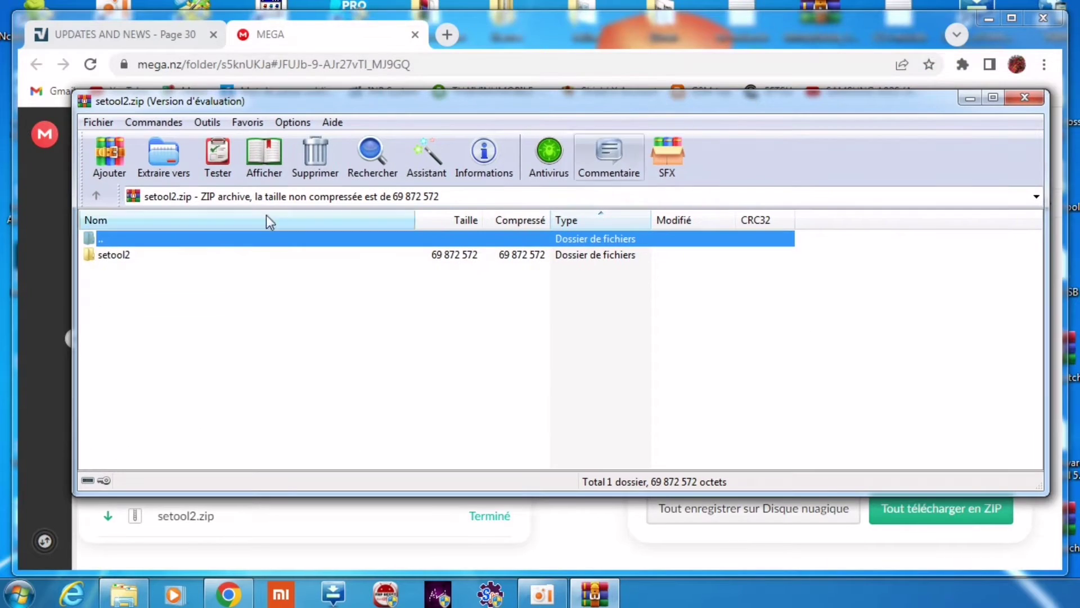
{"action": "left_click", "coordinate": [107, 256]}
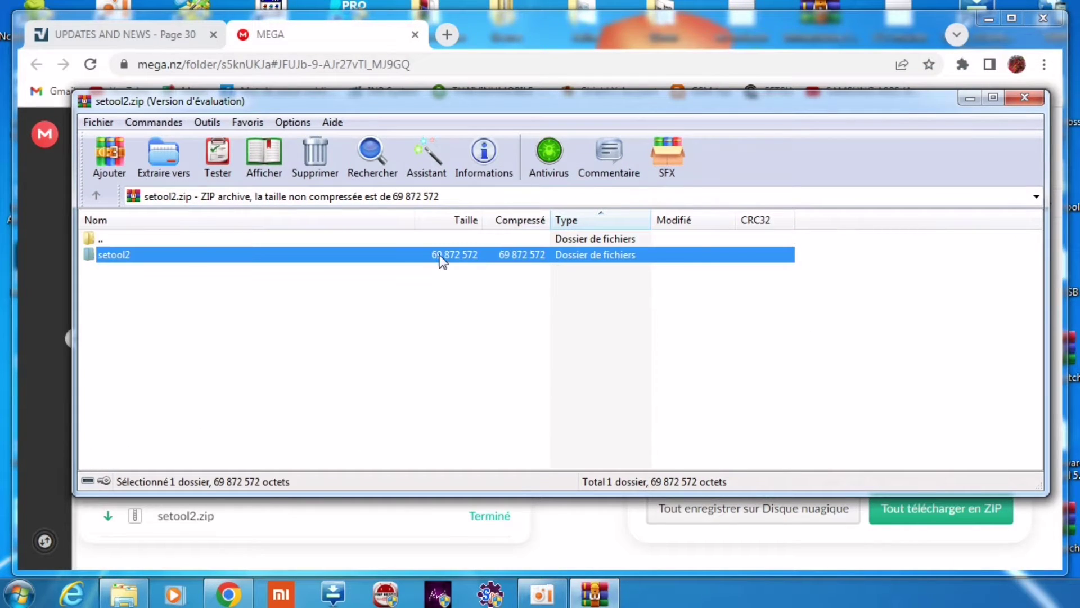
{"action": "left_click", "coordinate": [1026, 96]}
Step: Extract setool2.zip in the Downloads folder into its own setool2 folder
{"action": "left_click", "coordinate": [121, 592]}
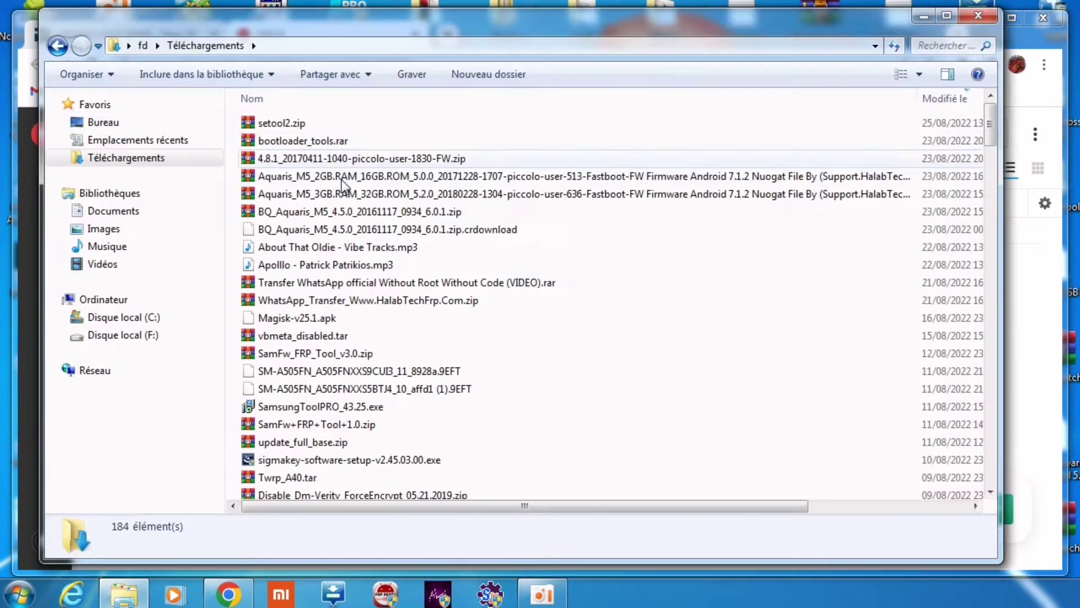
{"action": "right_click", "coordinate": [277, 125]}
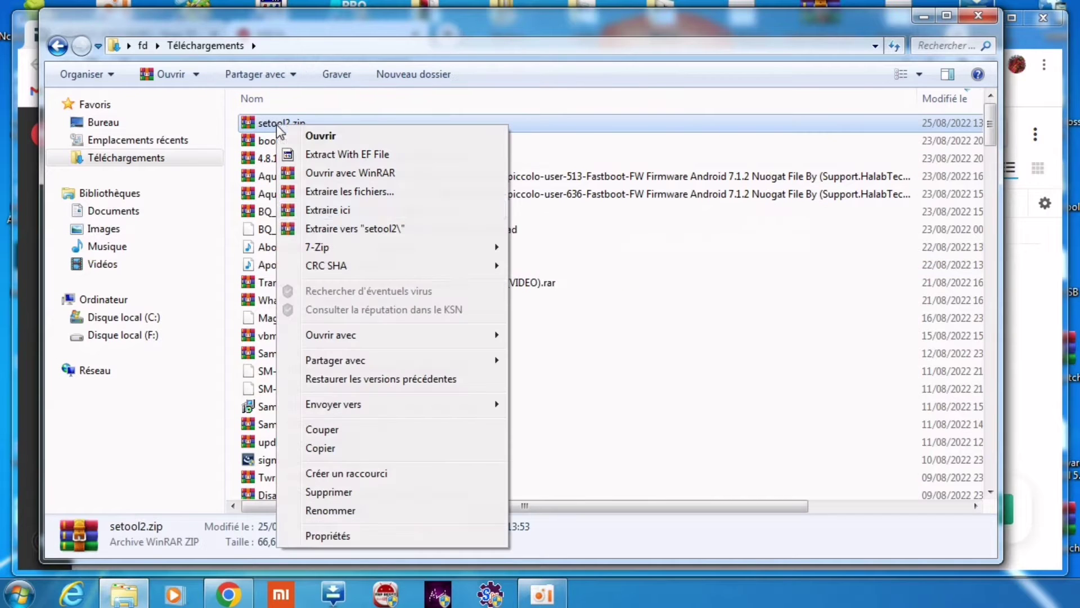
{"action": "left_click", "coordinate": [344, 229]}
Step: Open the extracted nested setool2 folder and extract v1.1438.rar into its own folder
{"action": "scroll", "coordinate": [355, 293], "scroll_direction": "down", "scroll_amount": 20}
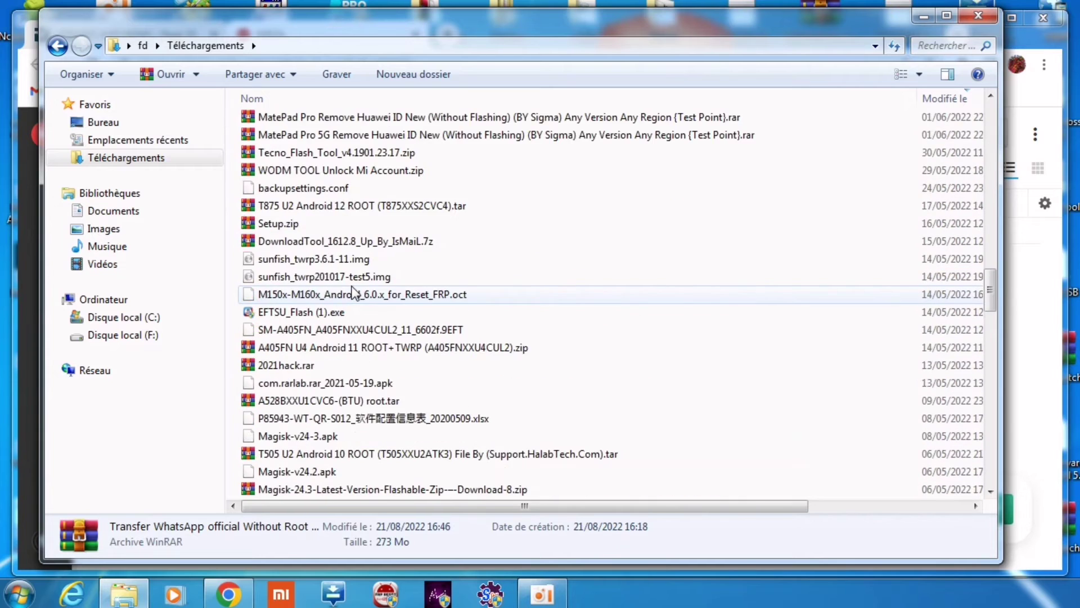
{"action": "scroll", "coordinate": [354, 291], "scroll_direction": "up", "scroll_amount": 15}
{"action": "double_click", "coordinate": [293, 194]}
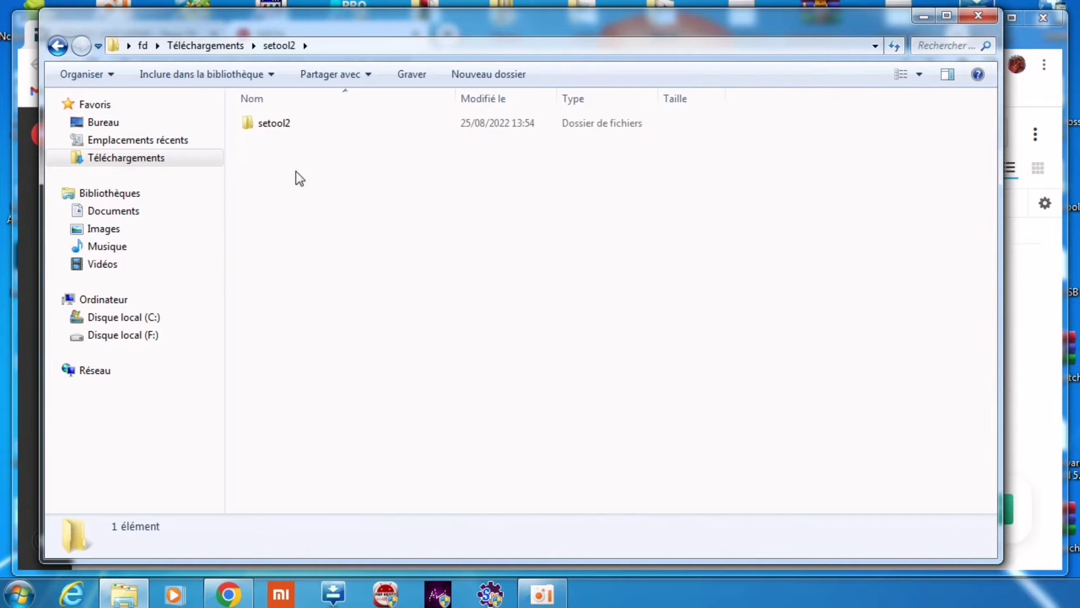
{"action": "double_click", "coordinate": [272, 123]}
{"action": "left_click", "coordinate": [275, 124]}
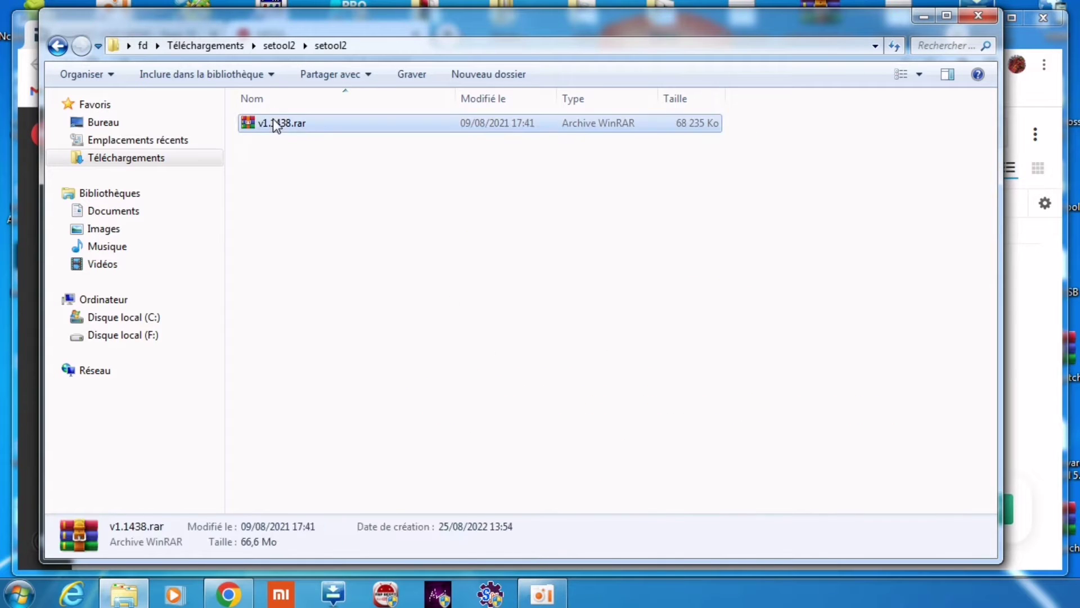
{"action": "right_click", "coordinate": [272, 119]}
{"action": "left_click", "coordinate": [394, 227]}
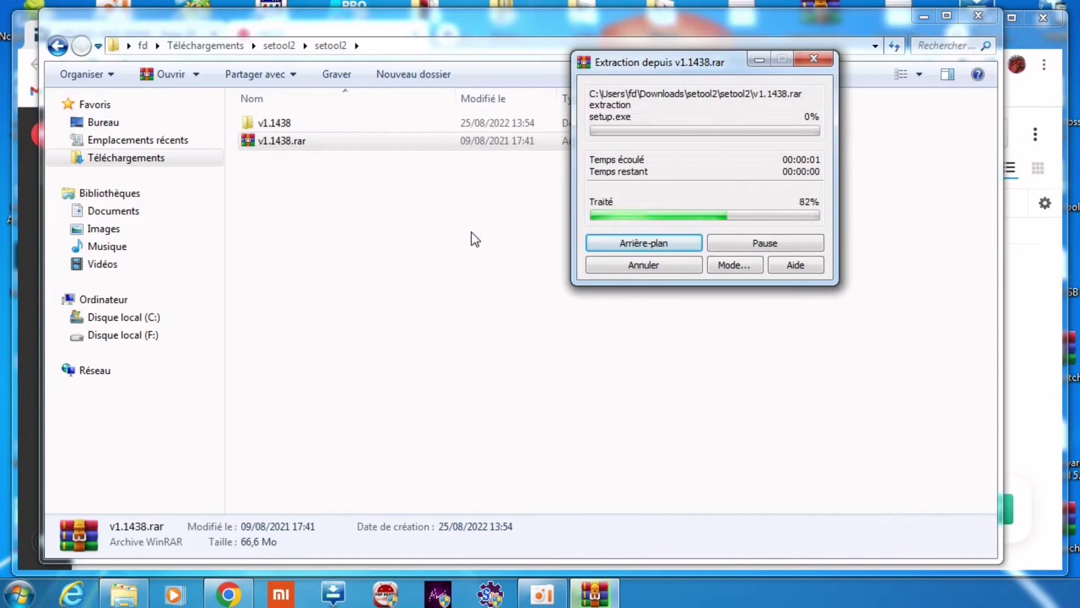
Step: Launch Setool2g.exe from the v1.1438 folder and move its window further up on the desktop
{"action": "double_click", "coordinate": [273, 122]}
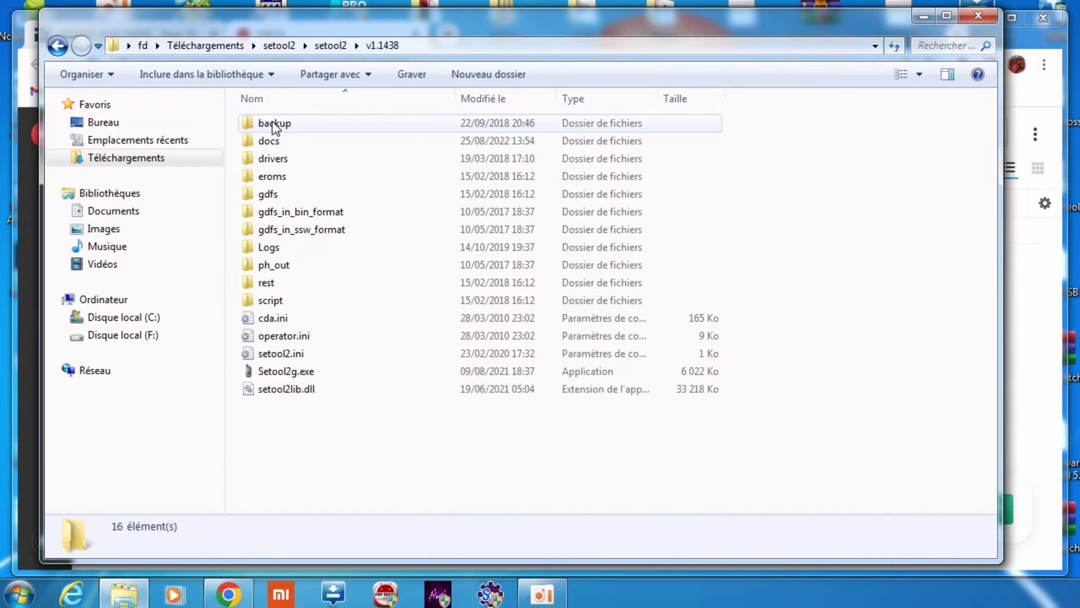
{"action": "double_click", "coordinate": [279, 371]}
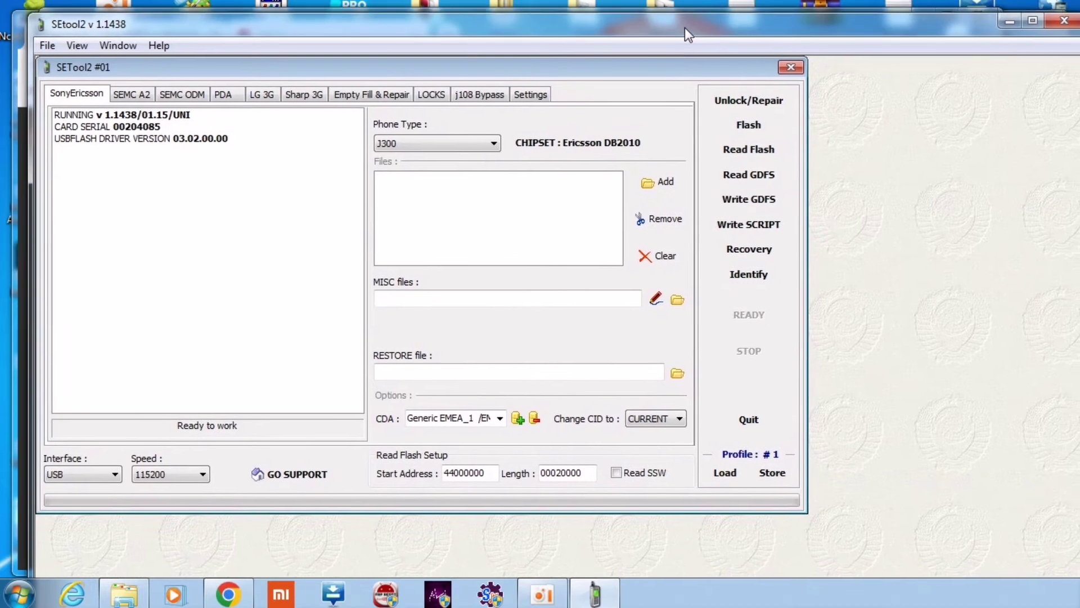
{"action": "left_click_drag", "start_coordinate": [685, 28], "coordinate": [666, 12]}
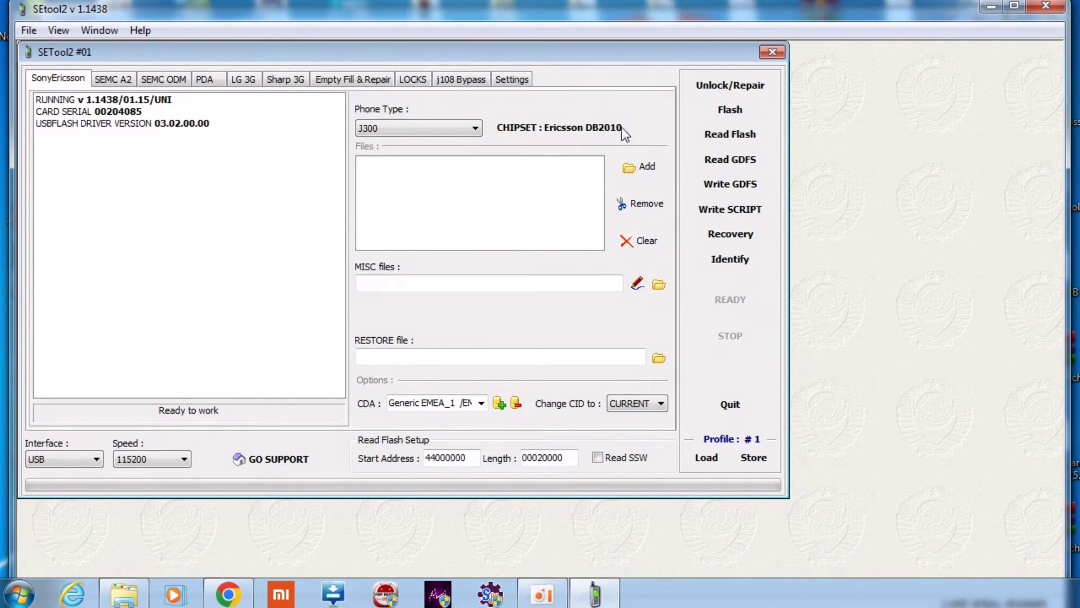
Step: Choose C210x_XPERIA L as the phone type for PDA devices
{"action": "left_click", "coordinate": [209, 82]}
{"action": "left_click", "coordinate": [402, 128]}
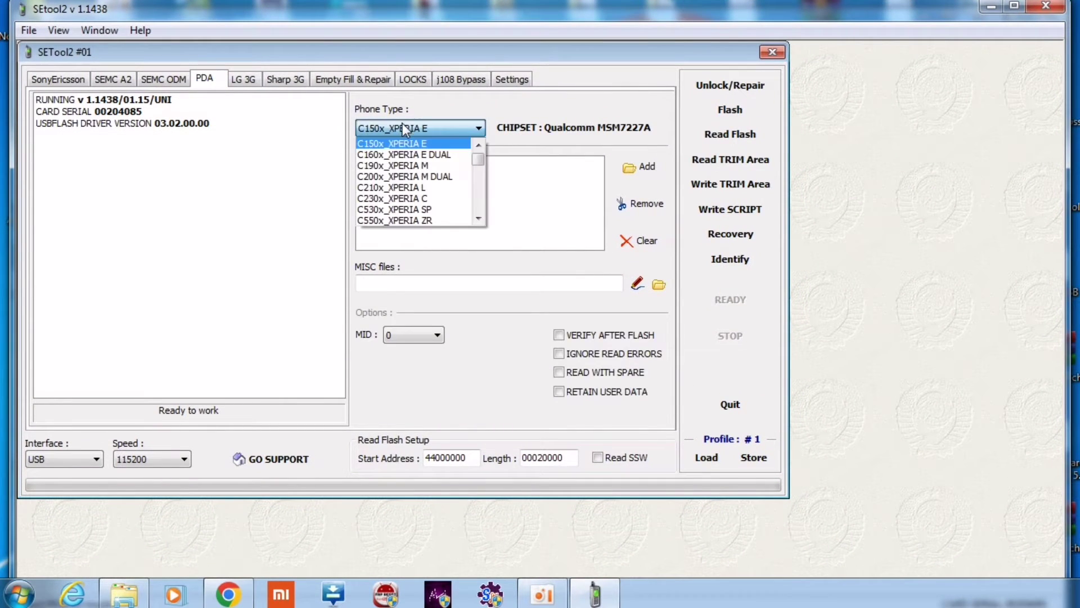
{"action": "left_click", "coordinate": [403, 188]}
Step: Enable signed mode in the SETool2 settings and return to the PDA options
{"action": "left_click", "coordinate": [511, 80]}
{"action": "left_click", "coordinate": [362, 113]}
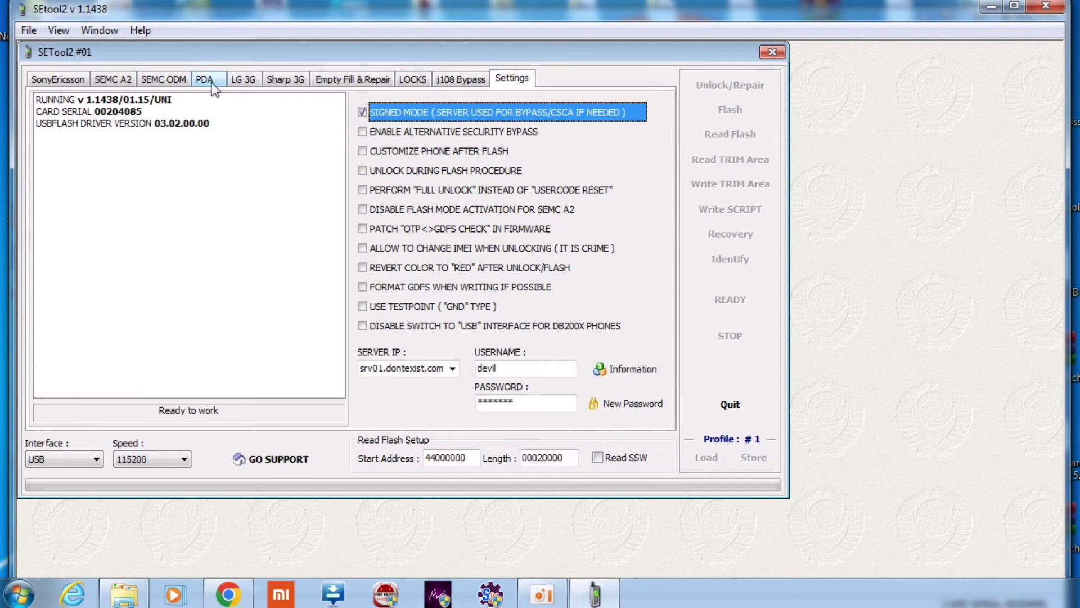
{"action": "left_click", "coordinate": [210, 82]}
Step: Set the interface to USB, identify the attached phone, and highlight its model line in the log
{"action": "left_click", "coordinate": [63, 460]}
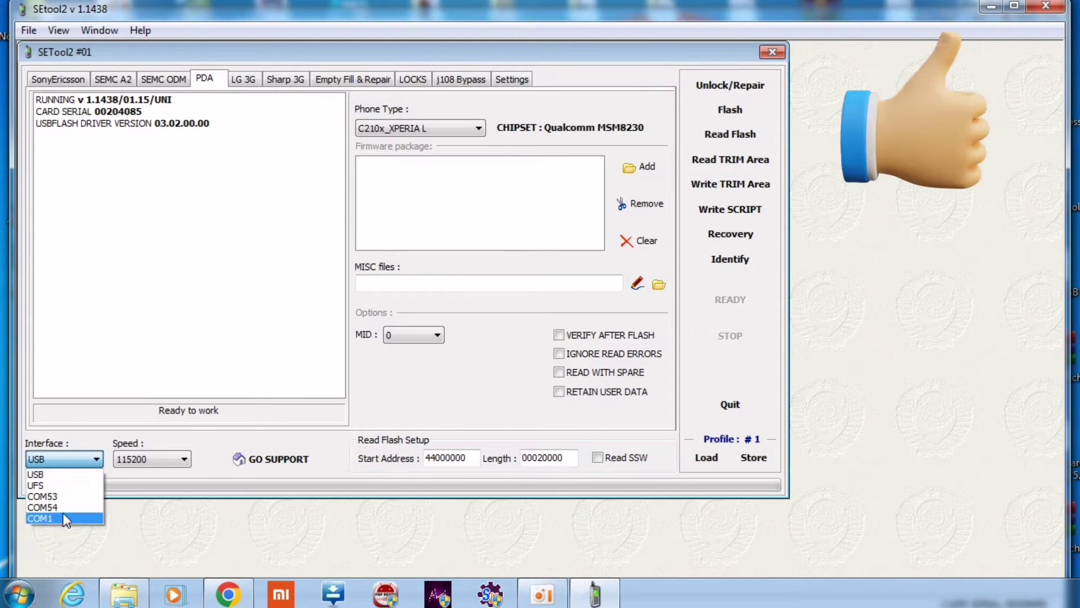
{"action": "left_click", "coordinate": [51, 473]}
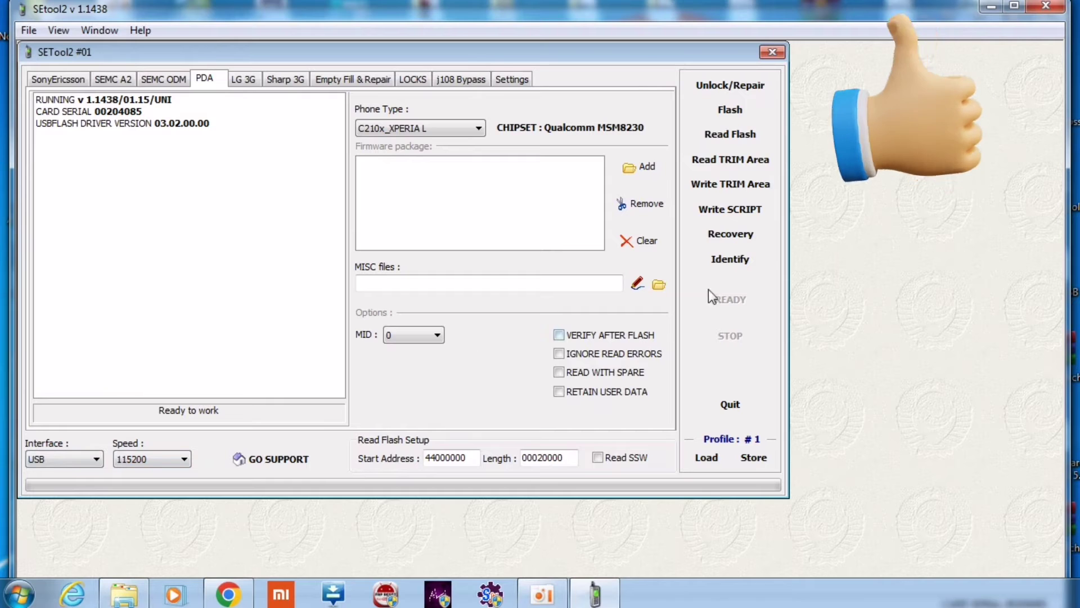
{"action": "left_click", "coordinate": [734, 260]}
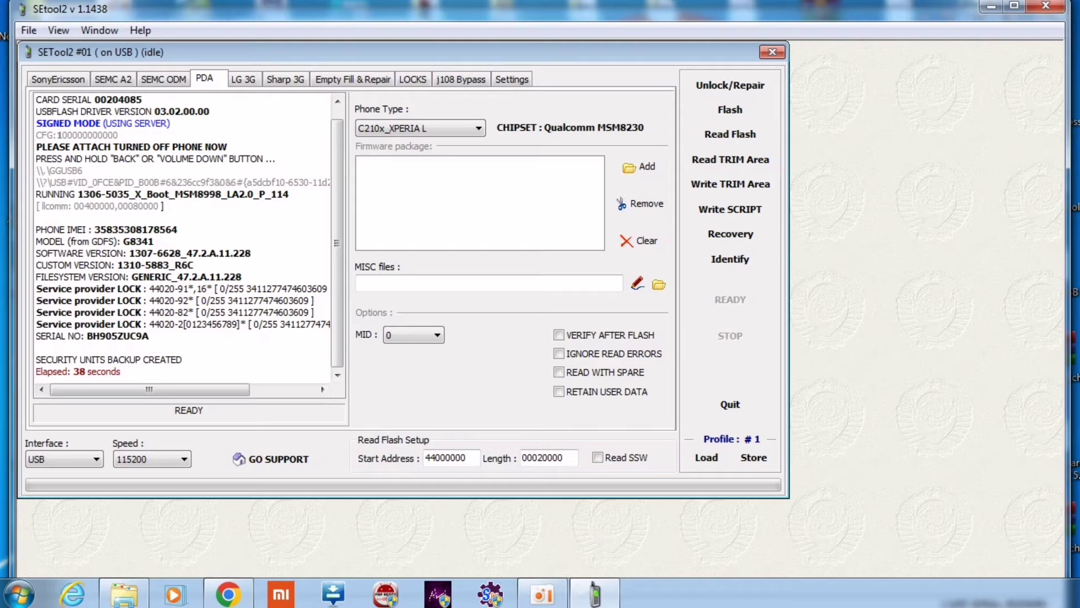
{"action": "left_click", "coordinate": [153, 242]}
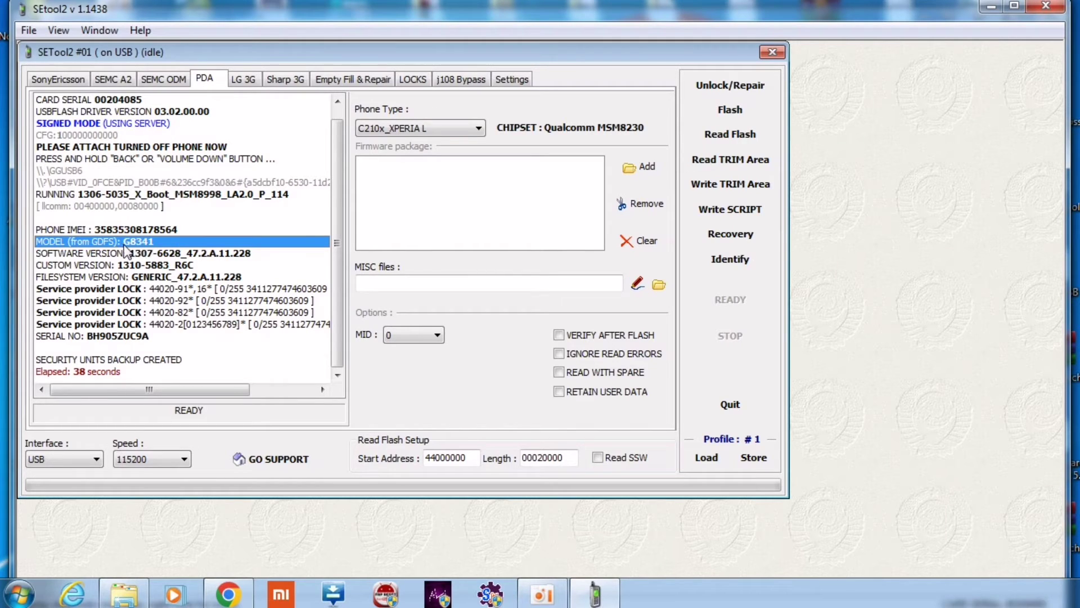
Step: Open the SETool support area and browse to sony smartphones, G8341_Xperia_XZ1, firmware folder 47.1.A.2.281
{"action": "left_click", "coordinate": [276, 459]}
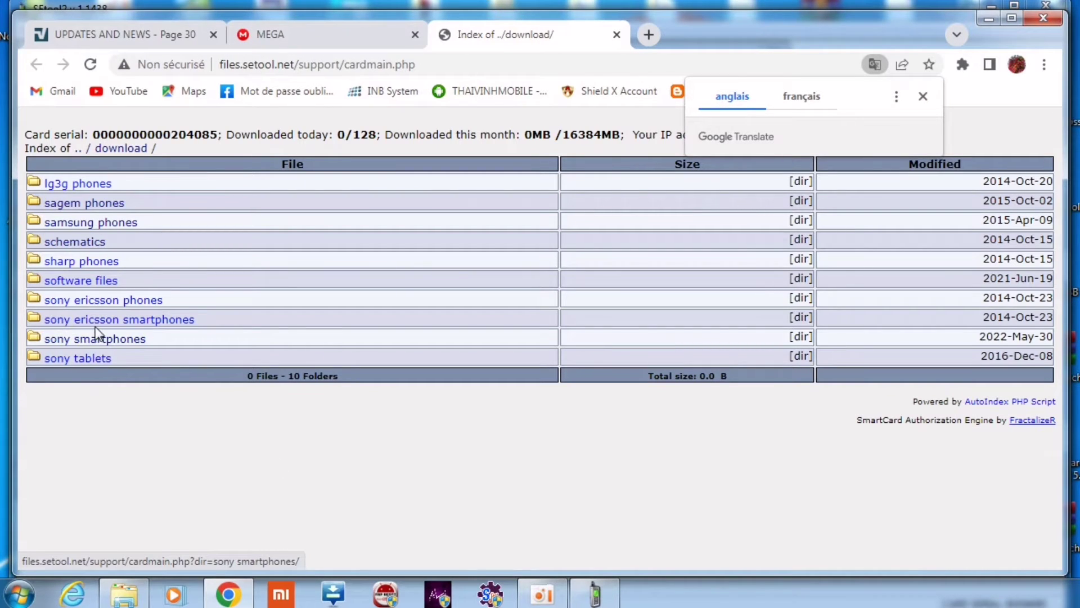
{"action": "left_click", "coordinate": [95, 345]}
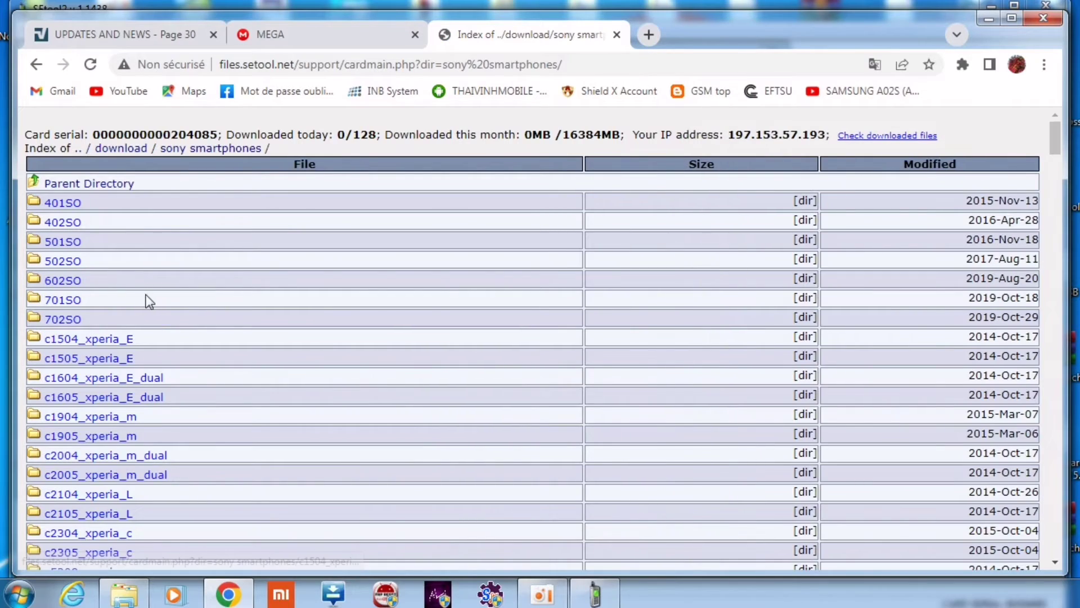
{"action": "scroll", "coordinate": [134, 366], "scroll_direction": "down", "scroll_amount": 10}
{"action": "scroll", "coordinate": [134, 365], "scroll_direction": "down", "scroll_amount": 20}
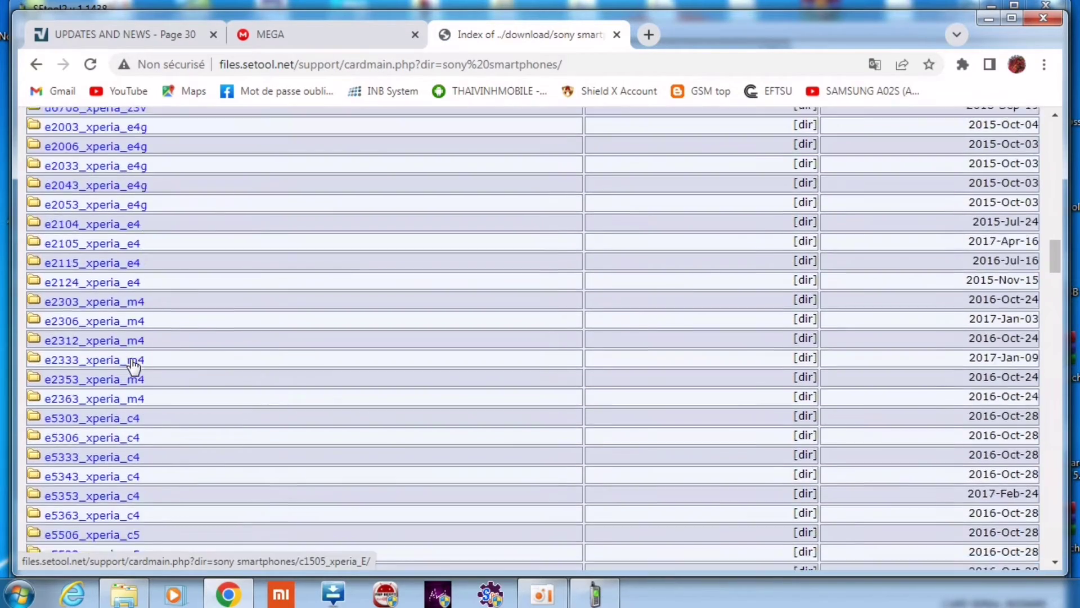
{"action": "scroll", "coordinate": [133, 366], "scroll_direction": "down", "scroll_amount": 8}
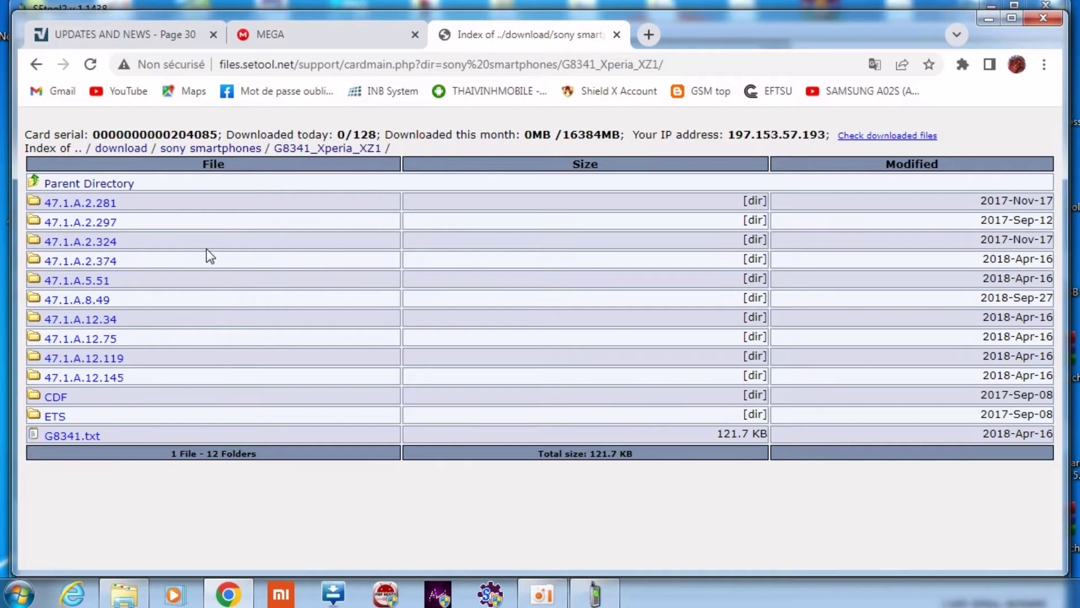
{"action": "left_click", "coordinate": [80, 212]}
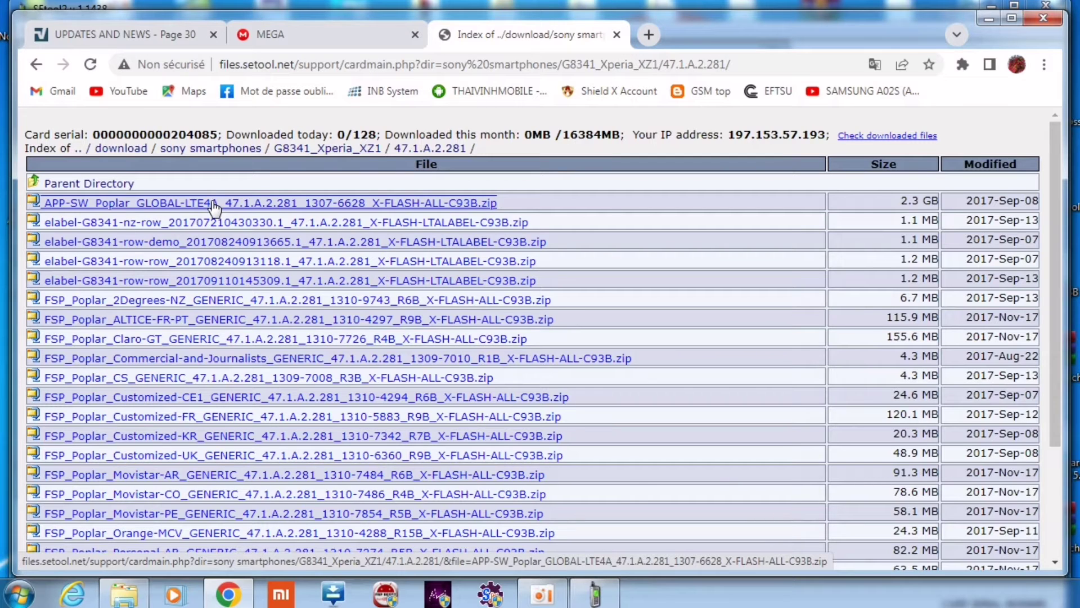
Step: Download the APP-SW_Poplar_GLOBAL-LTE4A and elabel-G8341-row-row_201708240913118.1 firmware ZIPs and dismiss the WinRAR purchase notice
{"action": "right_click", "coordinate": [215, 206]}
{"action": "left_click", "coordinate": [254, 214]}
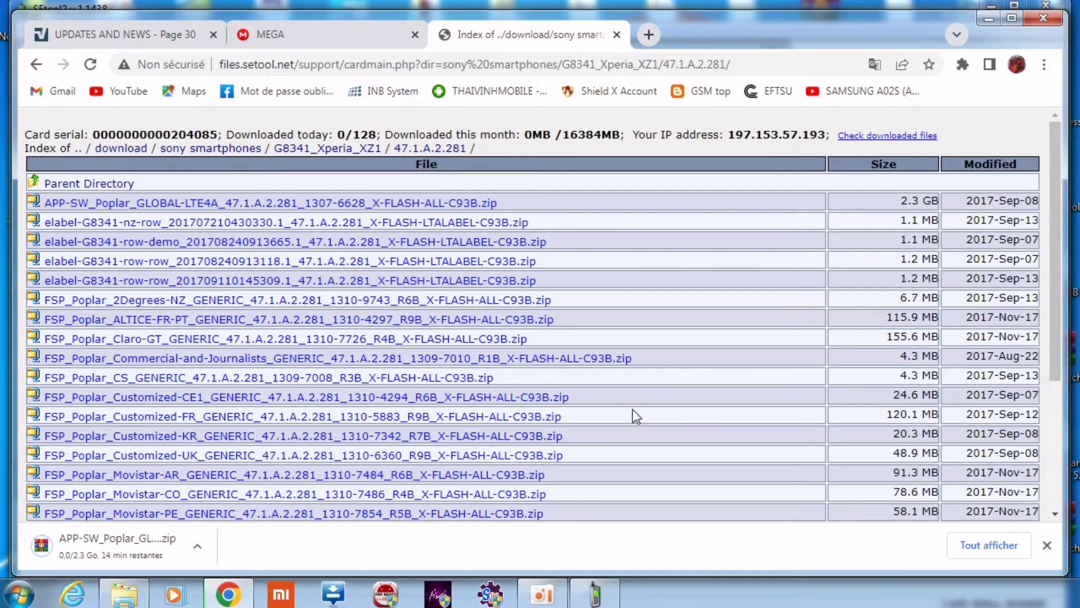
{"action": "right_click", "coordinate": [152, 262]}
{"action": "left_click", "coordinate": [191, 272]}
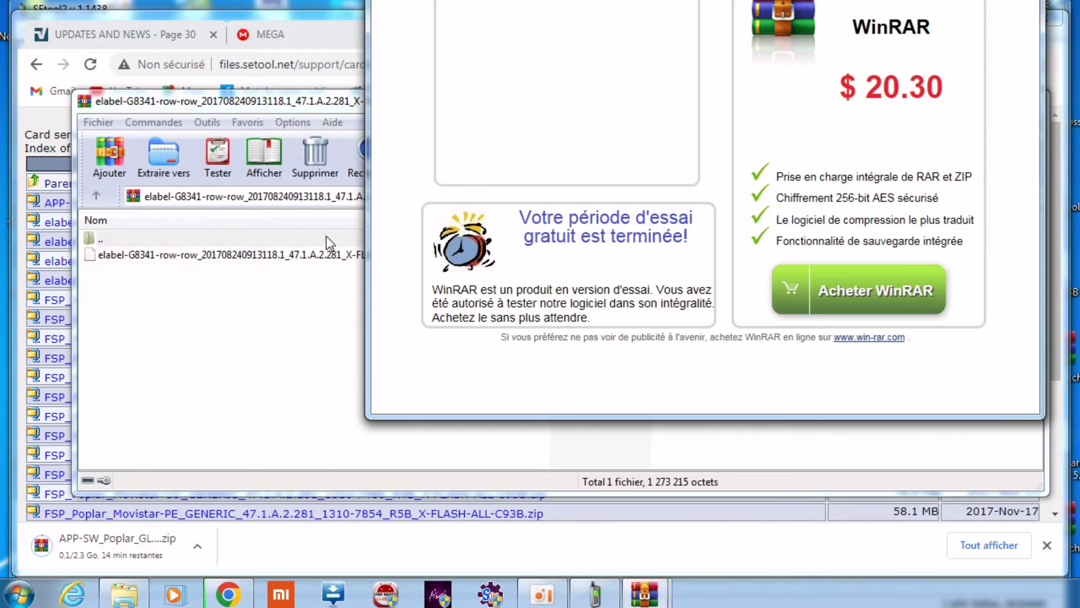
{"action": "key", "text": "Escape"}
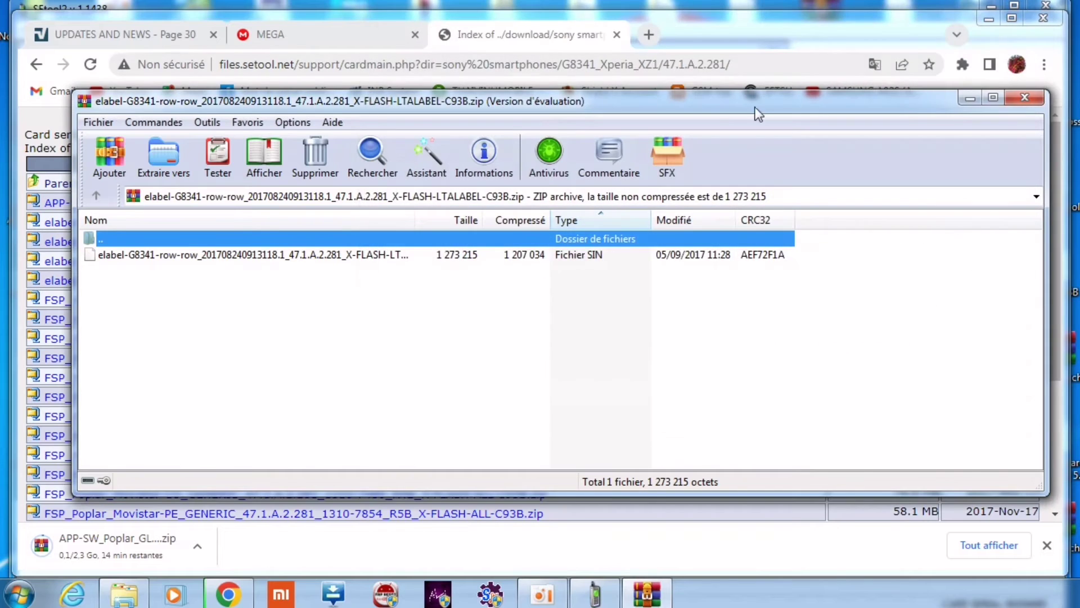
Step: Close the elabel archive and download the FSP_Poplar_Customized-FR_GENERIC_47.1.A.2.281_1310-5883_R9B firmware ZIP from the file list
{"action": "left_click", "coordinate": [1025, 97]}
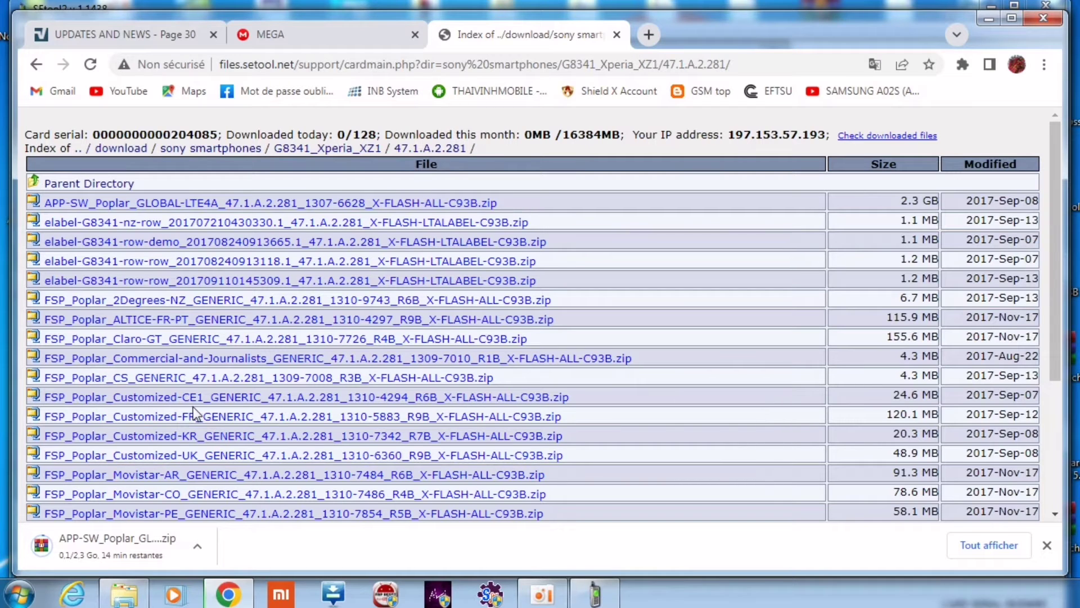
{"action": "right_click", "coordinate": [135, 415]}
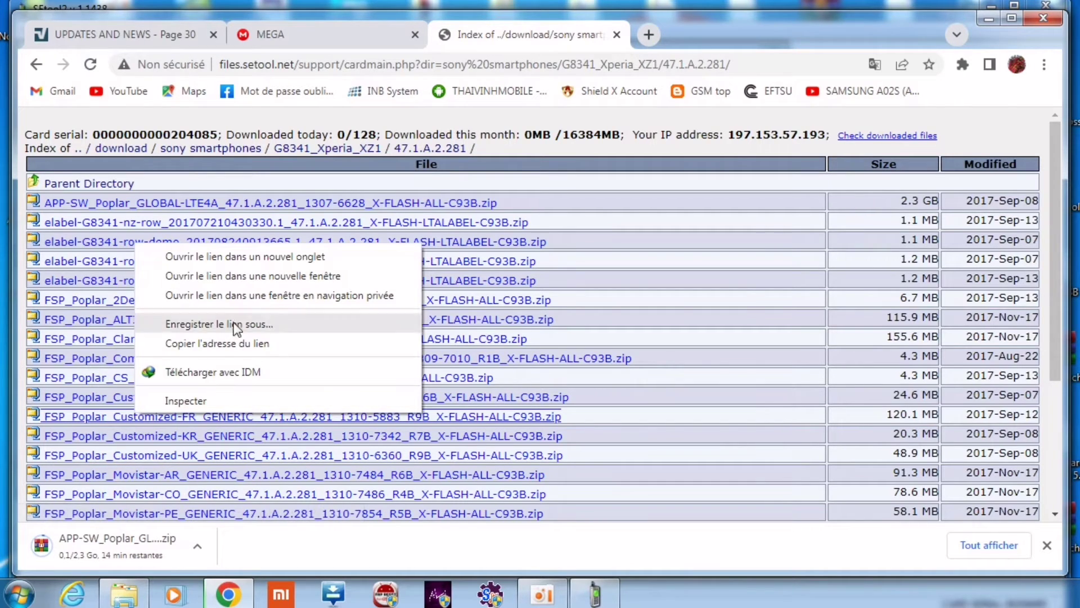
{"action": "left_click", "coordinate": [229, 258]}
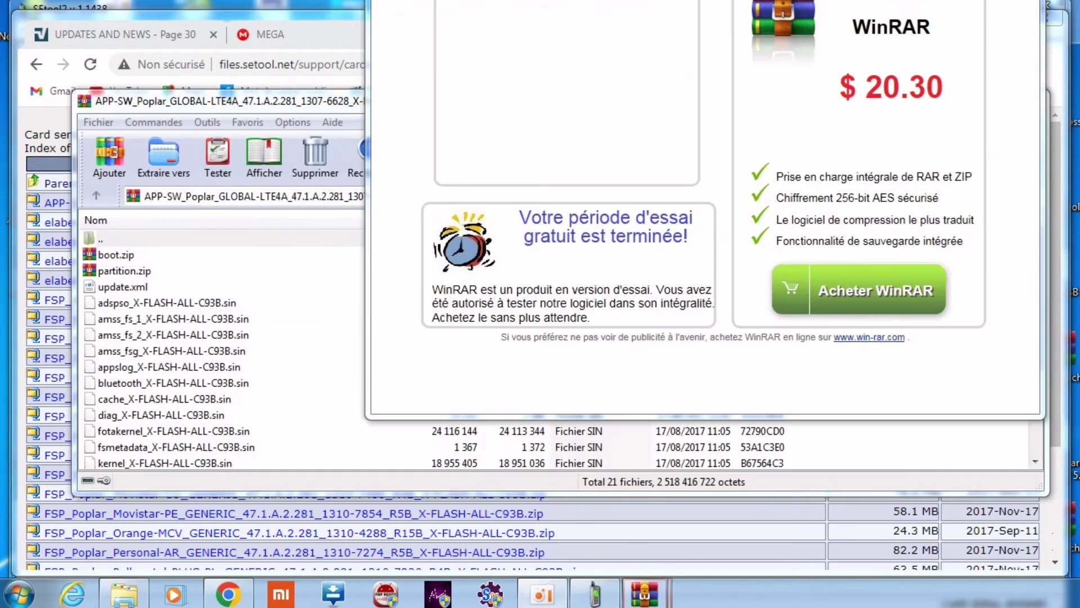
Step: Dismiss the WinRAR purchase notice and close the browser and the opened APP-SW_Poplar_GLOBAL-LTE4A archive
{"action": "left_click", "coordinate": [1047, 4]}
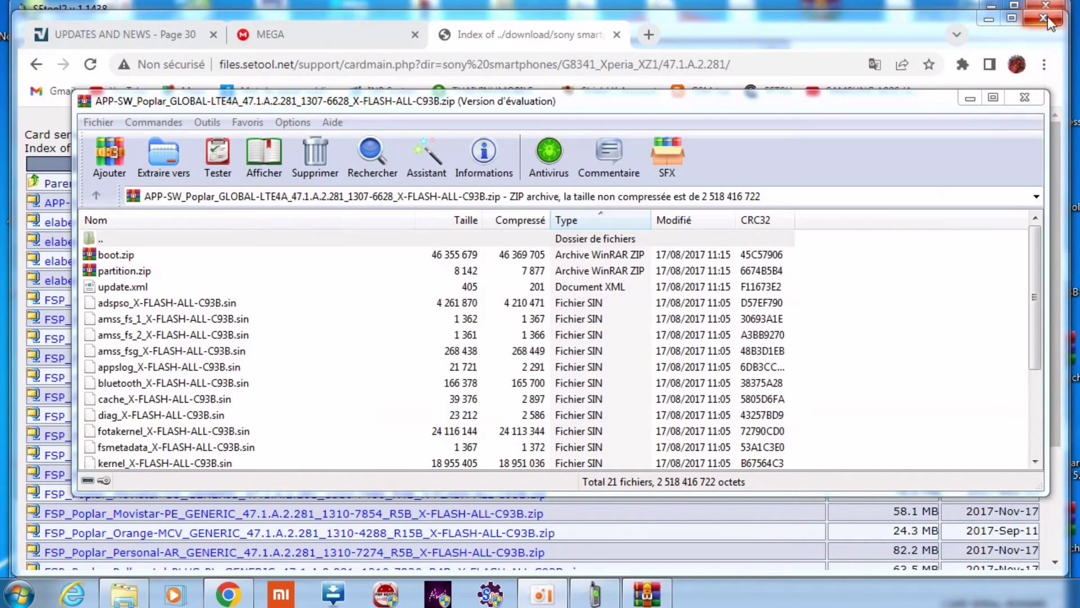
{"action": "left_click", "coordinate": [1044, 21]}
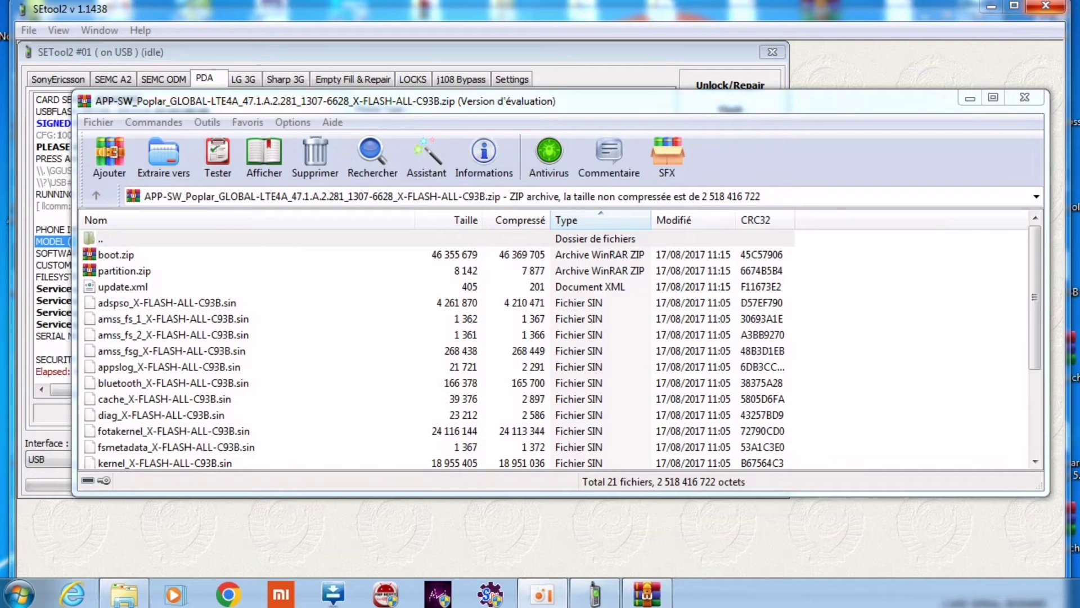
{"action": "left_click", "coordinate": [1024, 100]}
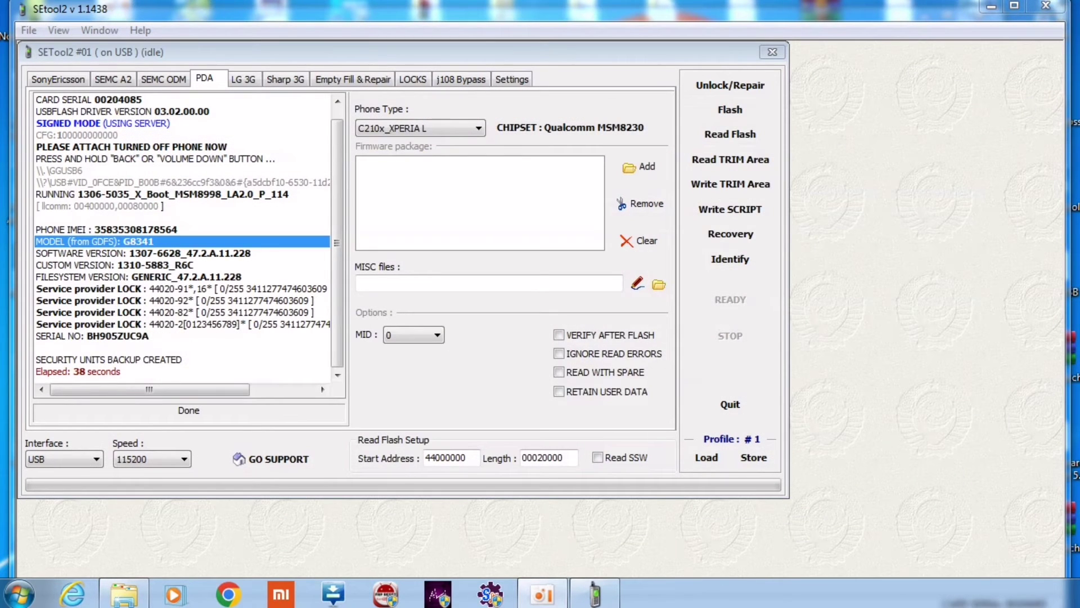
Step: Check the downloaded firmware ZIPs in the G8341 folder in Windows Explorer and return to SETool2
{"action": "key", "text": "alt+Tab"}
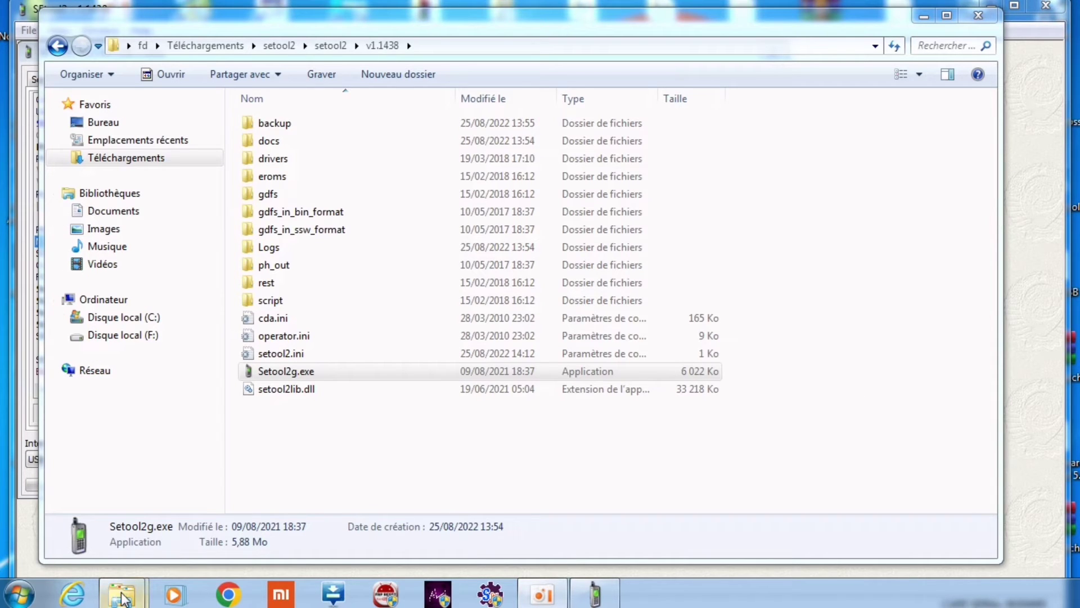
{"action": "mouse_move", "coordinate": [122, 597]}
{"action": "left_click", "coordinate": [279, 515]}
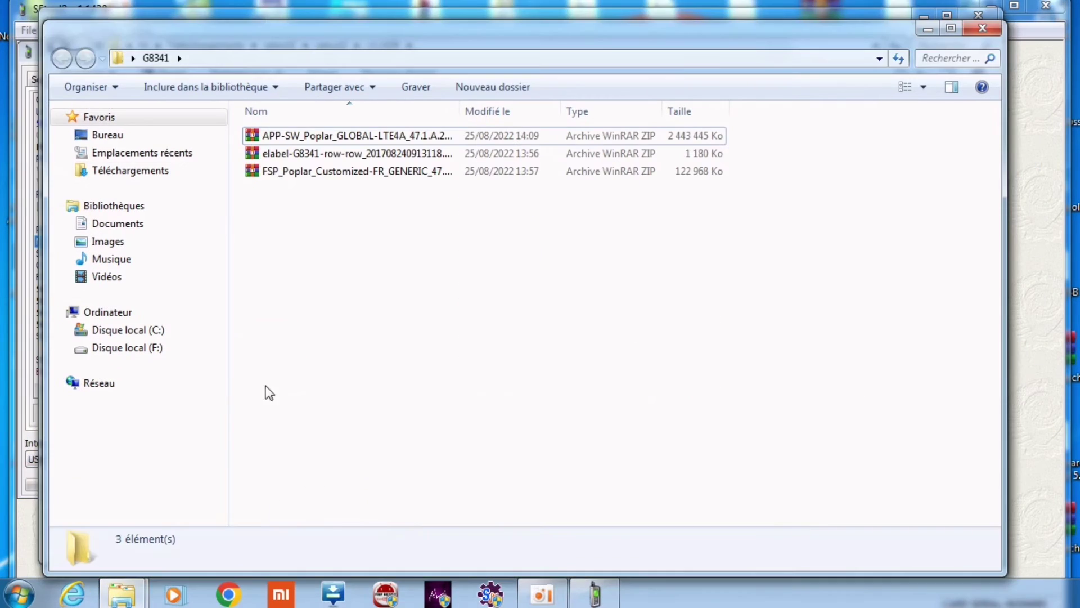
{"action": "left_click_drag", "start_coordinate": [333, 212], "coordinate": [268, 135]}
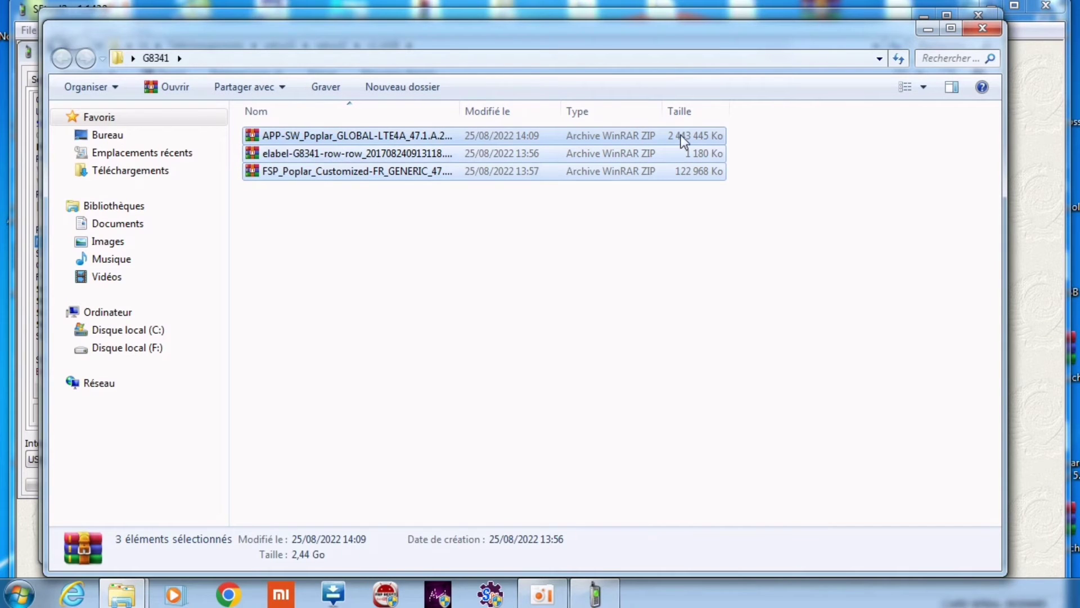
{"action": "left_click", "coordinate": [928, 28]}
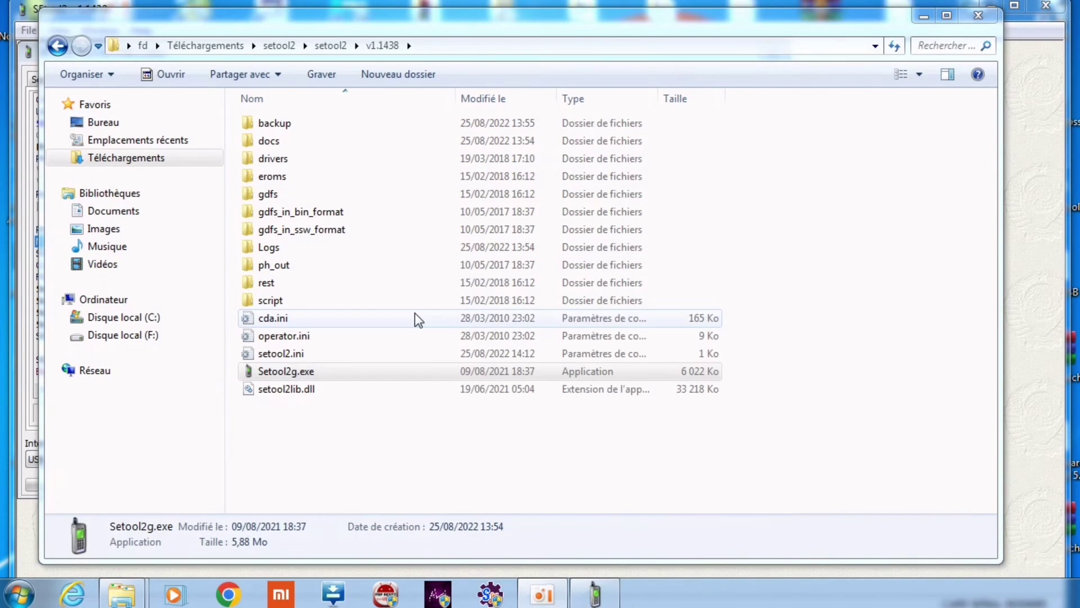
{"action": "left_click", "coordinate": [265, 376]}
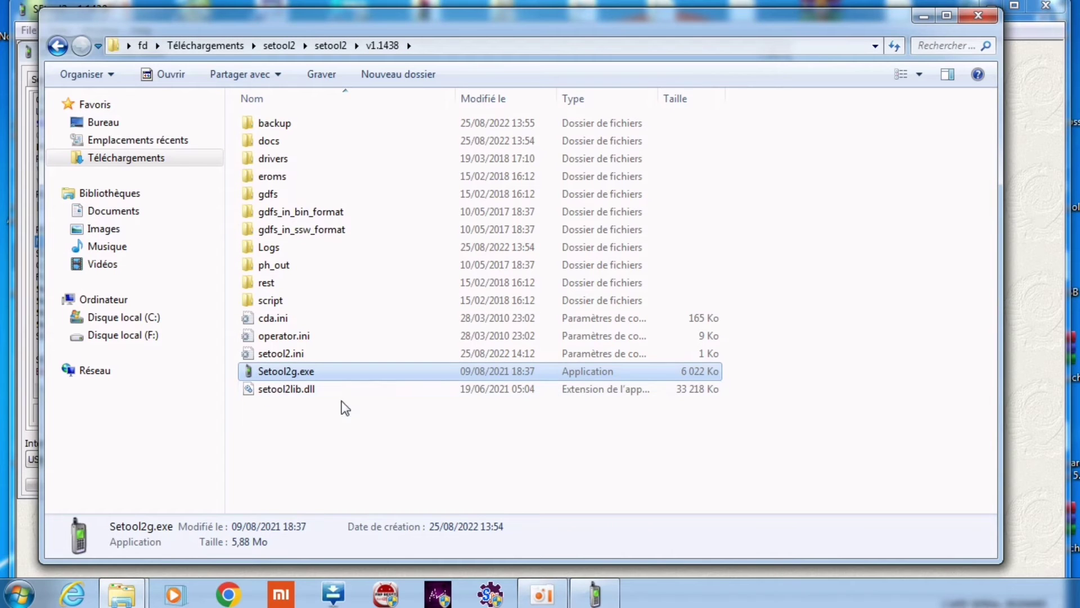
{"action": "left_click", "coordinate": [595, 593]}
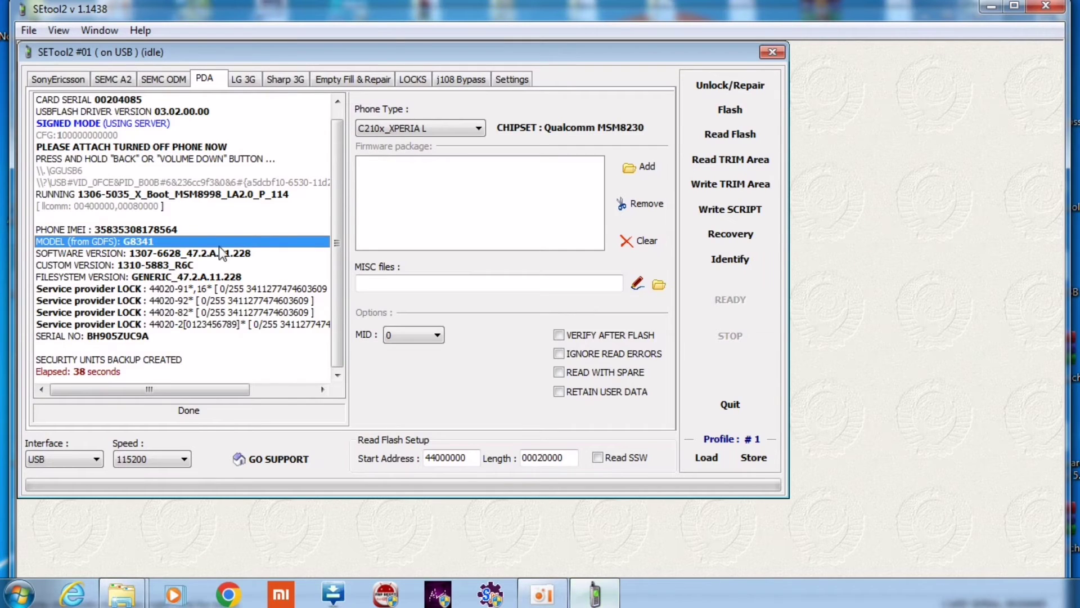
Step: Set the phone type to G83xx_Xperia XZ1, look at the program settings and return to the PDA options
{"action": "left_click", "coordinate": [436, 129]}
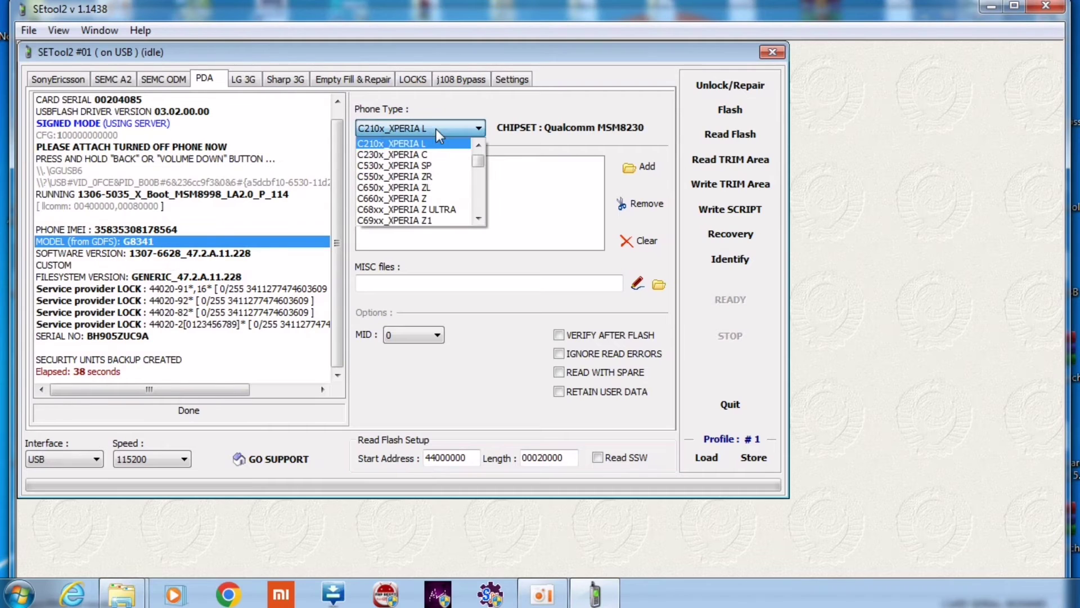
{"action": "left_click_drag", "start_coordinate": [480, 163], "coordinate": [480, 178]}
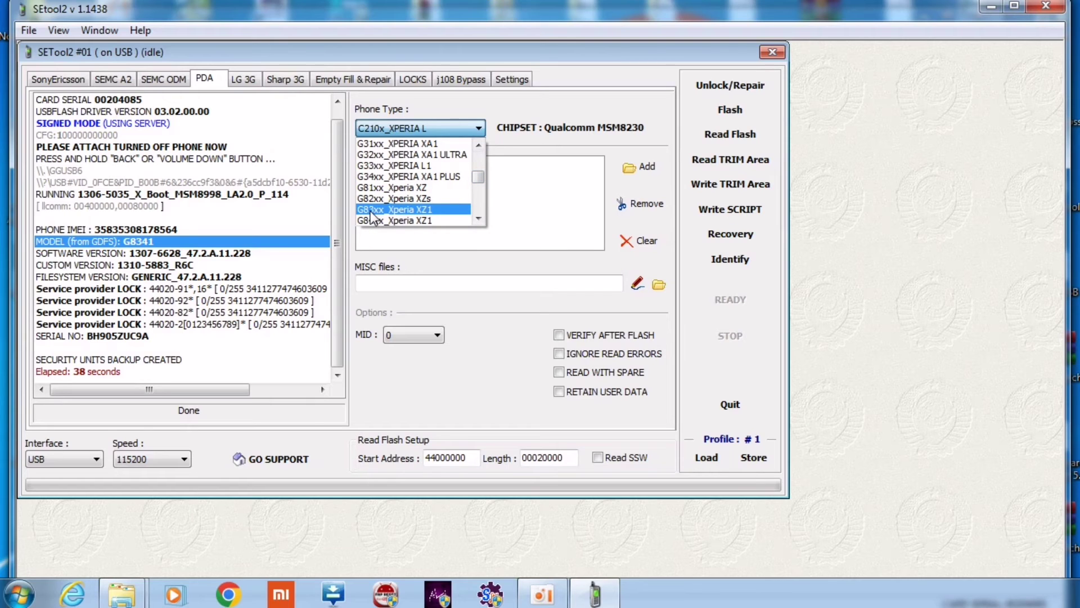
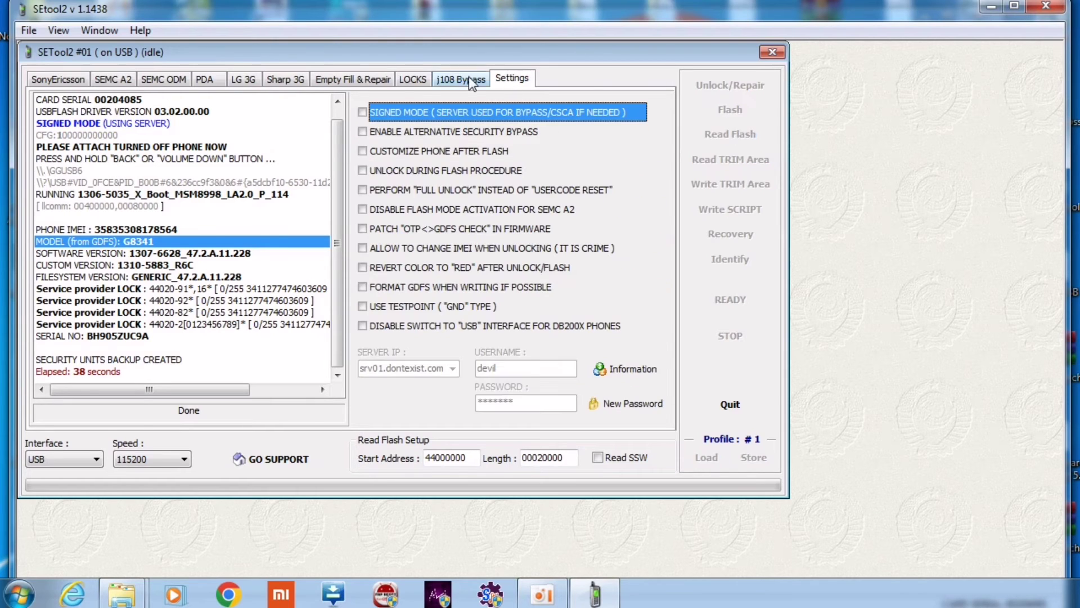
{"action": "left_click", "coordinate": [223, 84]}
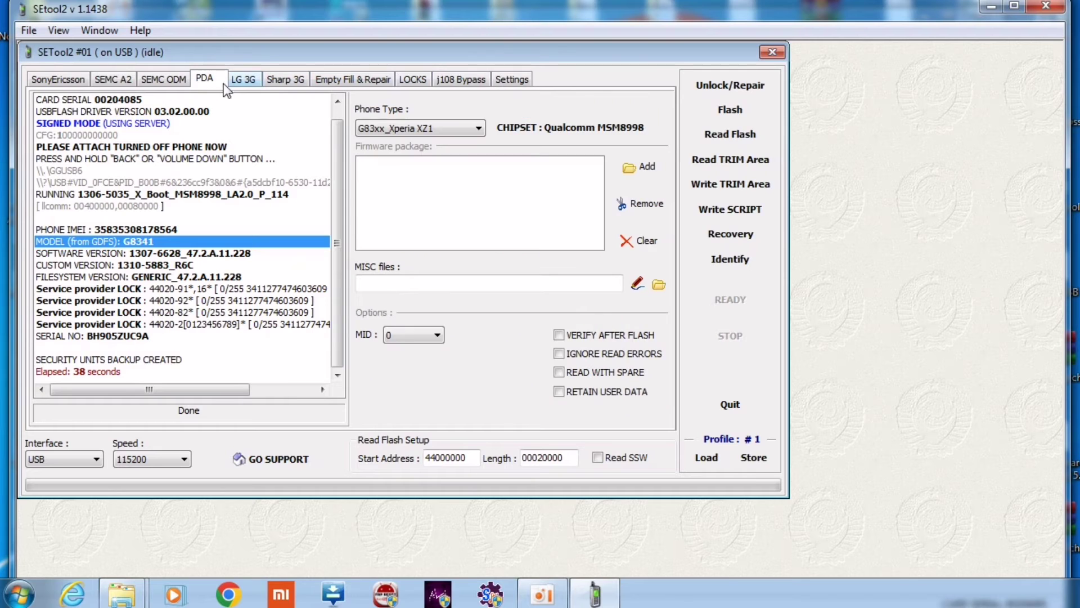
Step: Add the APP-SW_Poplar_GLOBAL-LTE4A, elabel-G8341-row-row and FSP_Poplar_Customized-FR ZIPs from the desktop G8341 folder to the firmware package list
{"action": "left_click", "coordinate": [641, 169]}
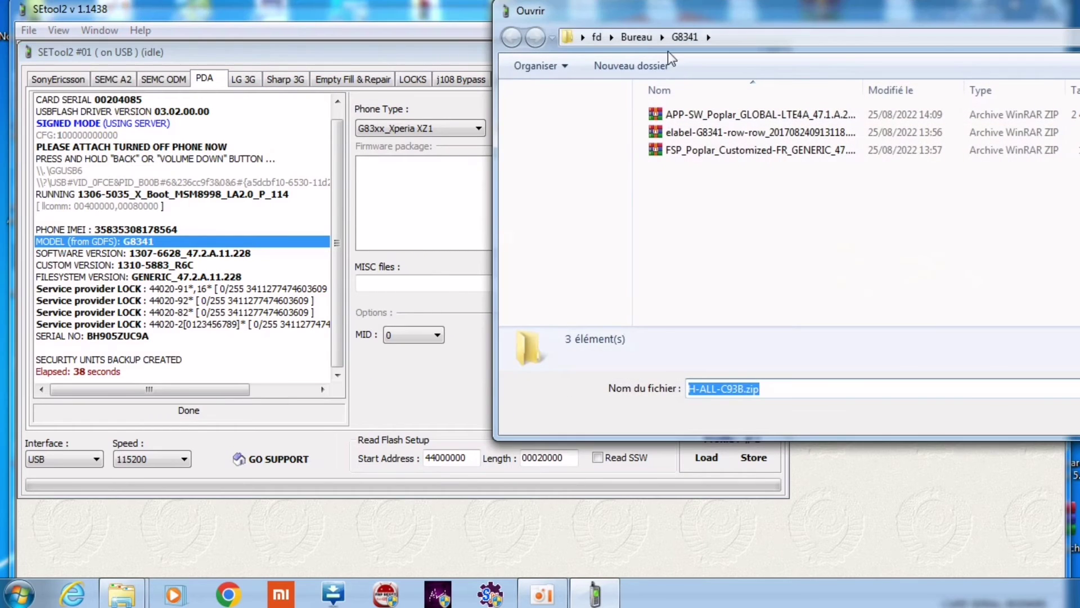
{"action": "left_click_drag", "start_coordinate": [662, 17], "coordinate": [286, 81]}
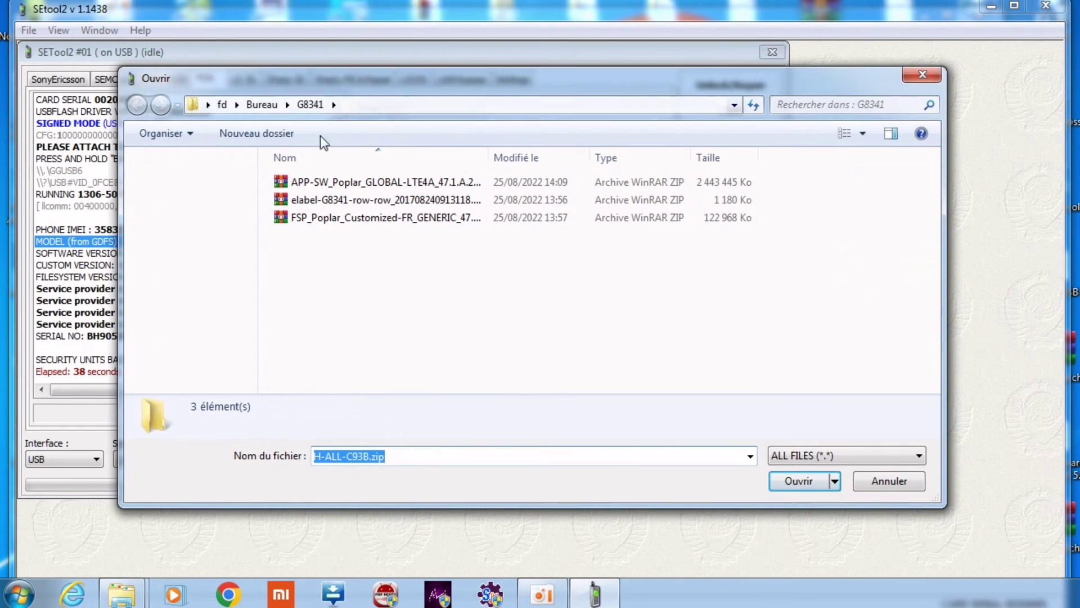
{"action": "left_click", "coordinate": [338, 241]}
{"action": "double_click", "coordinate": [294, 184]}
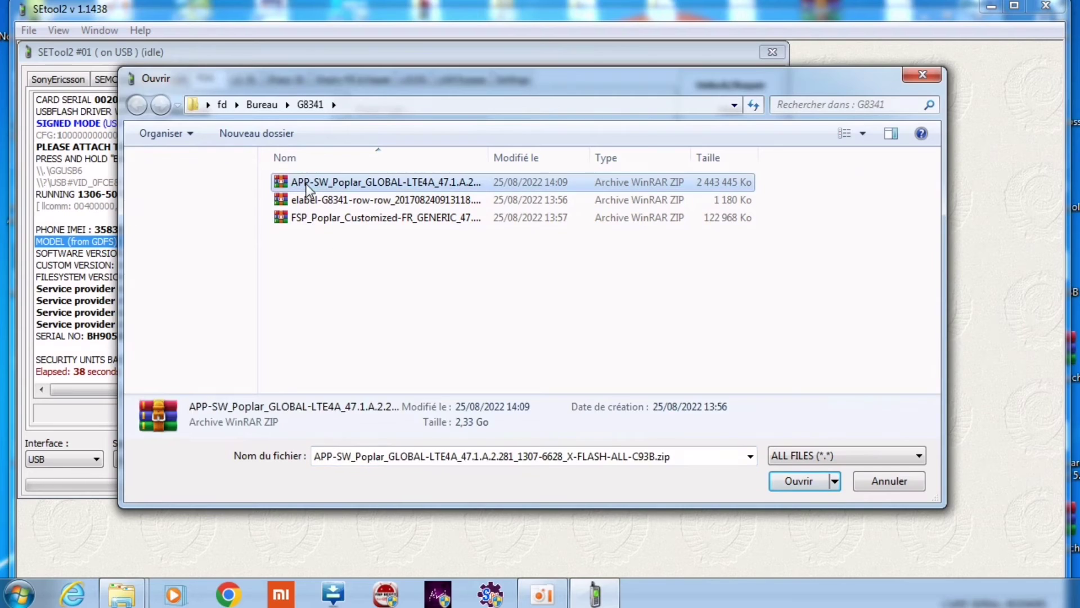
{"action": "left_click", "coordinate": [633, 171]}
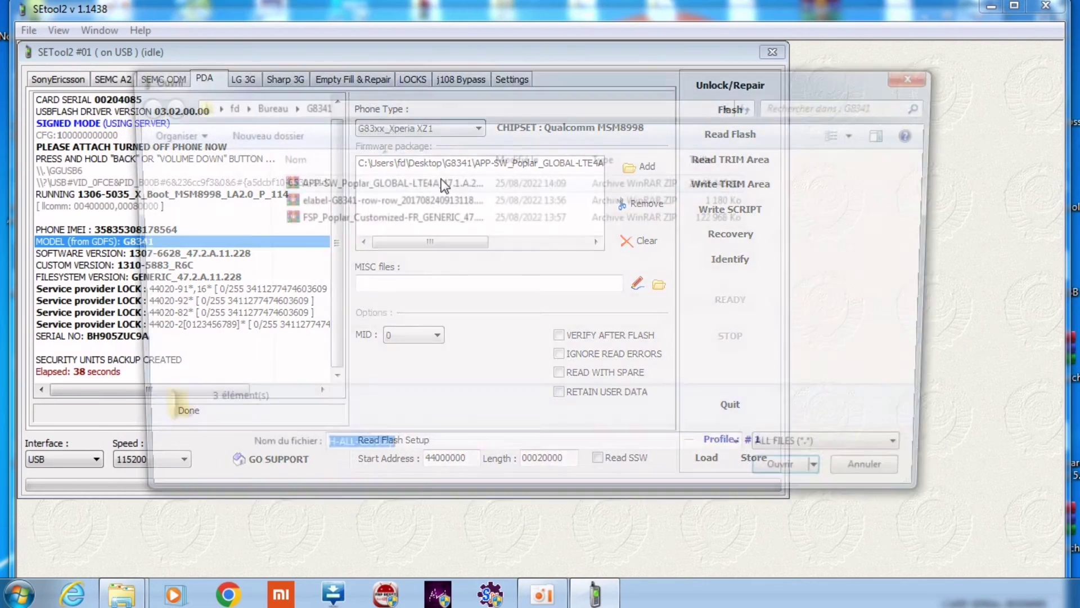
{"action": "double_click", "coordinate": [357, 202]}
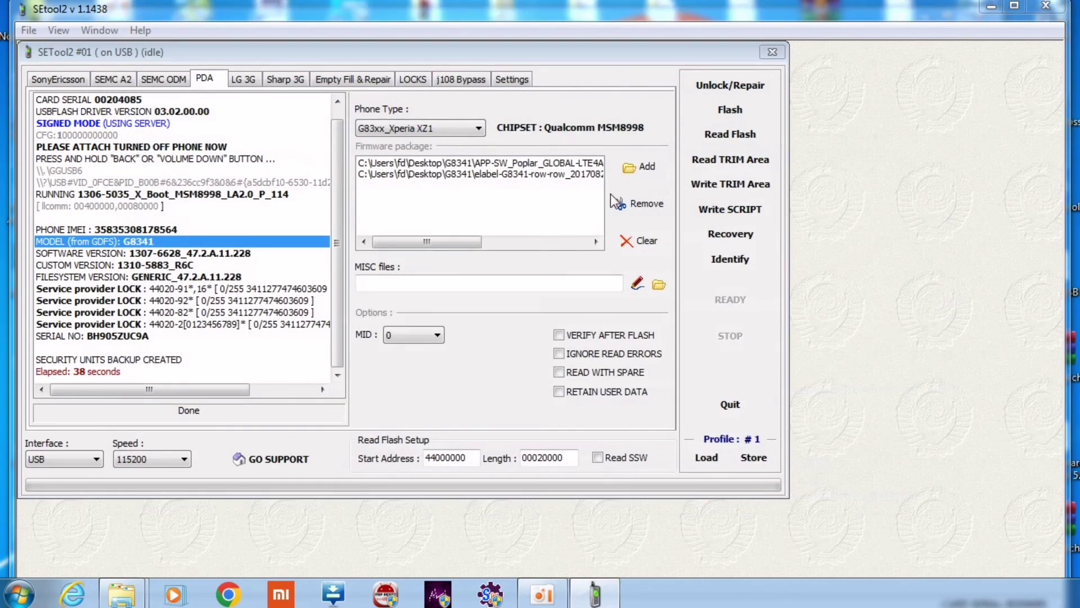
{"action": "left_click", "coordinate": [635, 168]}
{"action": "double_click", "coordinate": [349, 221]}
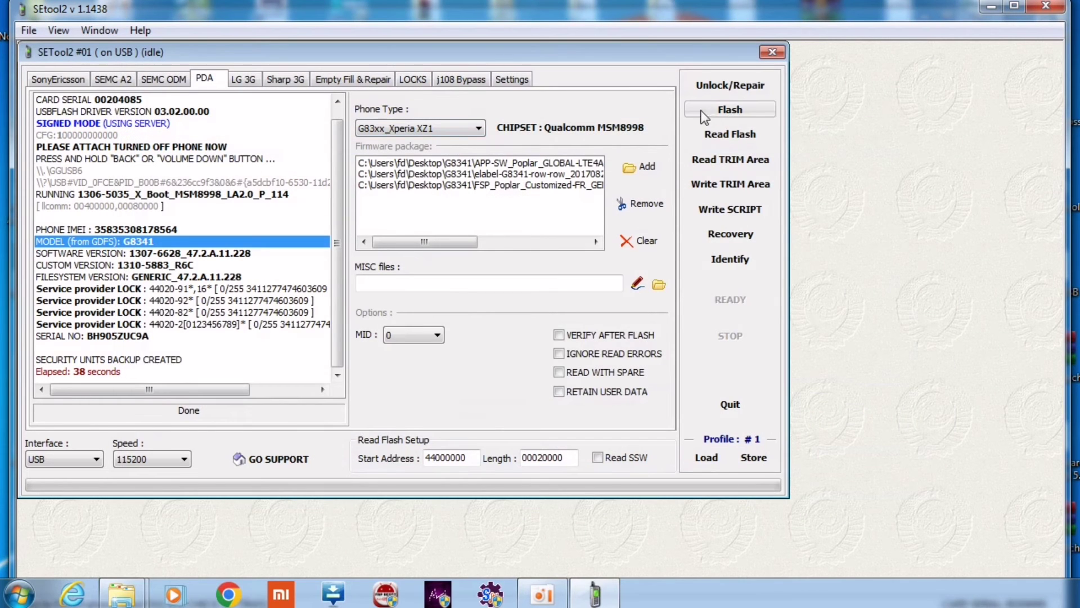
Step: Flash the listed firmware packages to the phone, highlight the reset-wipe-reason.ta log line and exit the program
{"action": "left_click", "coordinate": [743, 109]}
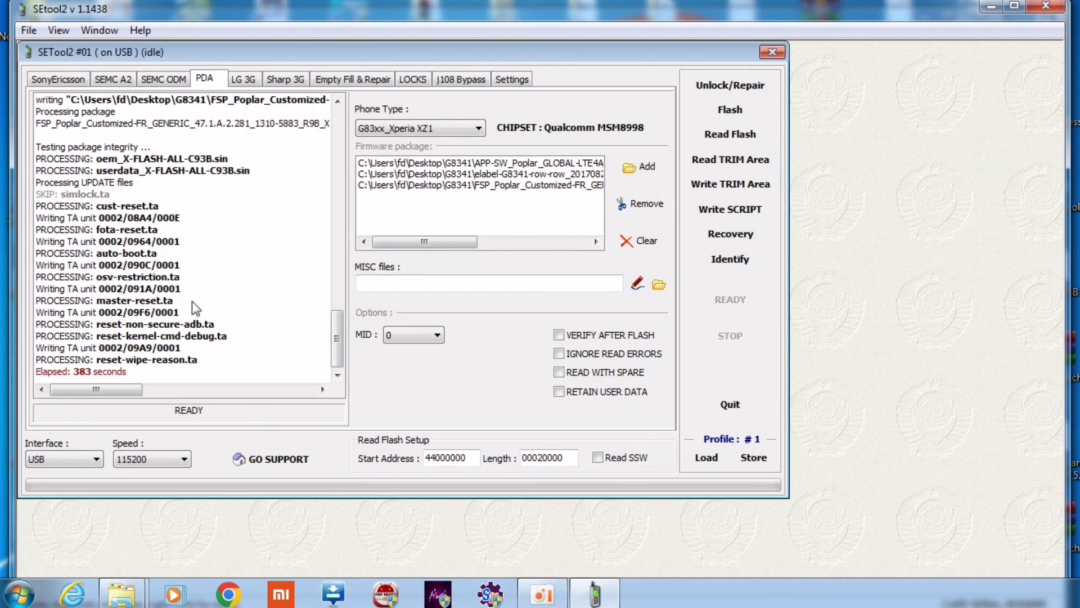
{"action": "left_click", "coordinate": [145, 360]}
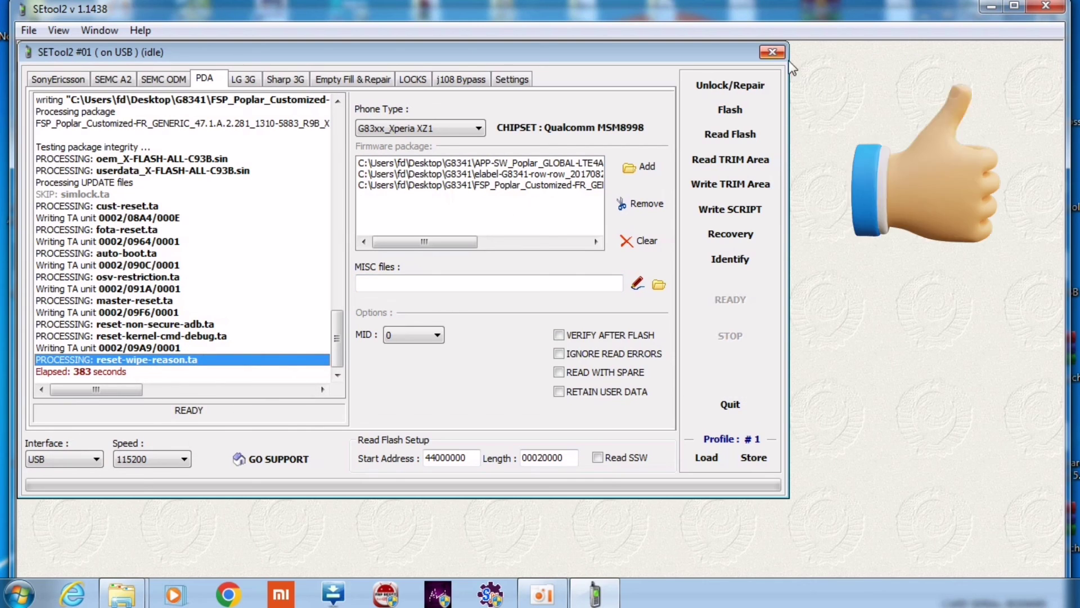
{"action": "left_click", "coordinate": [774, 52]}
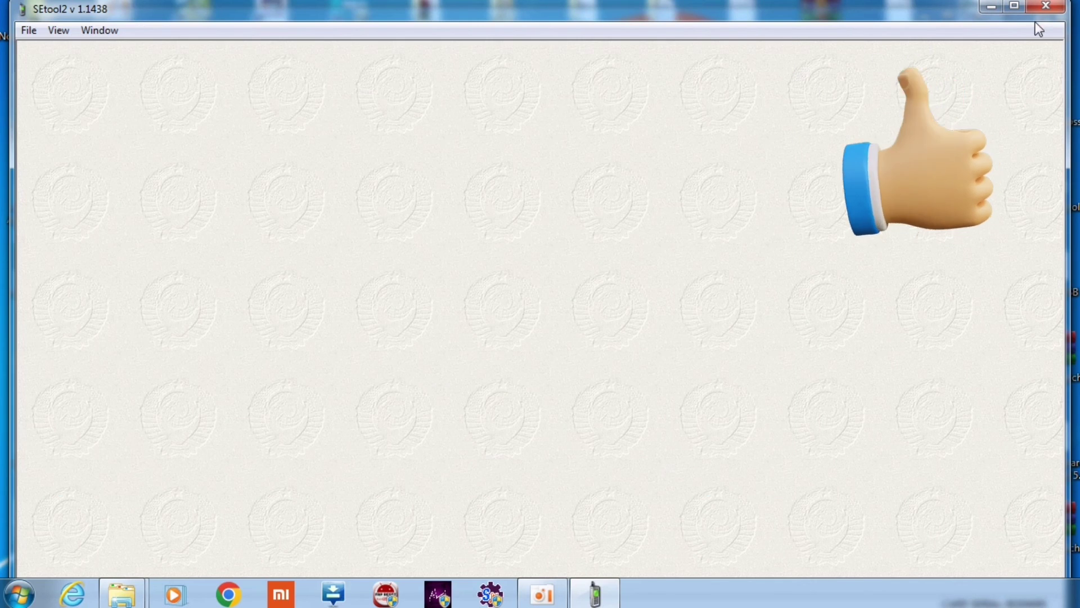
{"action": "left_click", "coordinate": [1045, 7]}
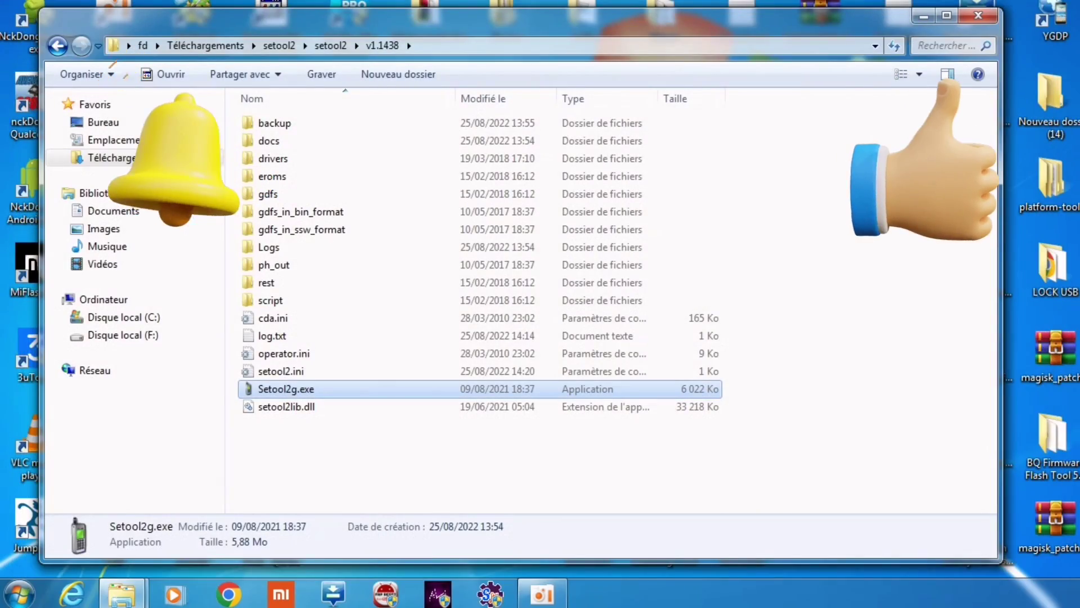